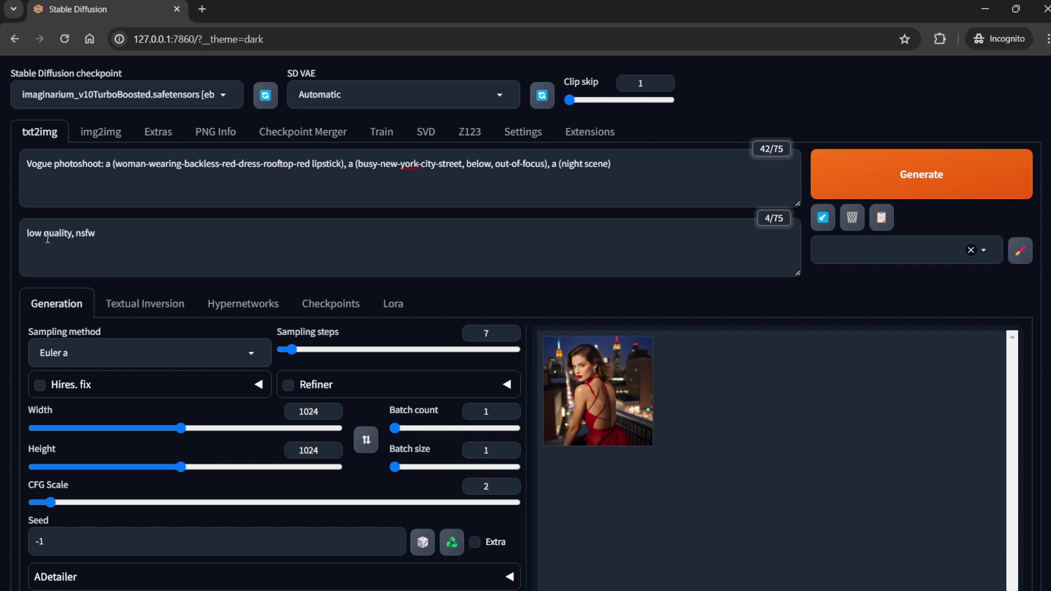
Step: Set the batch count to 4 and generate images from the current Vogue photoshoot prompt
scroll(270, 303, down, 3)
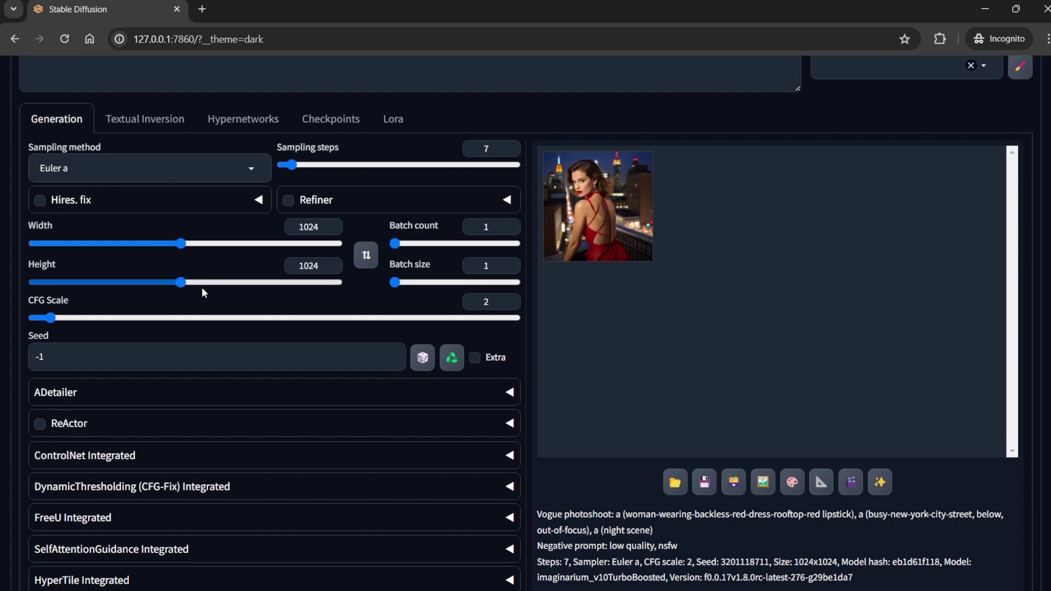
scroll(285, 301, down, 2)
scroll(268, 301, up, 5)
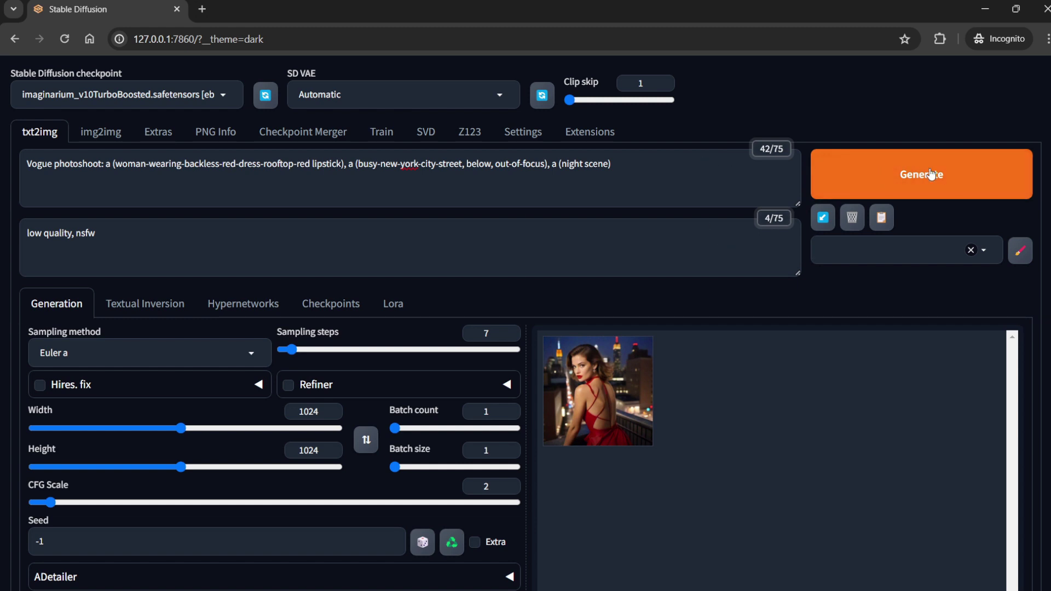
click(509, 407)
click(510, 408)
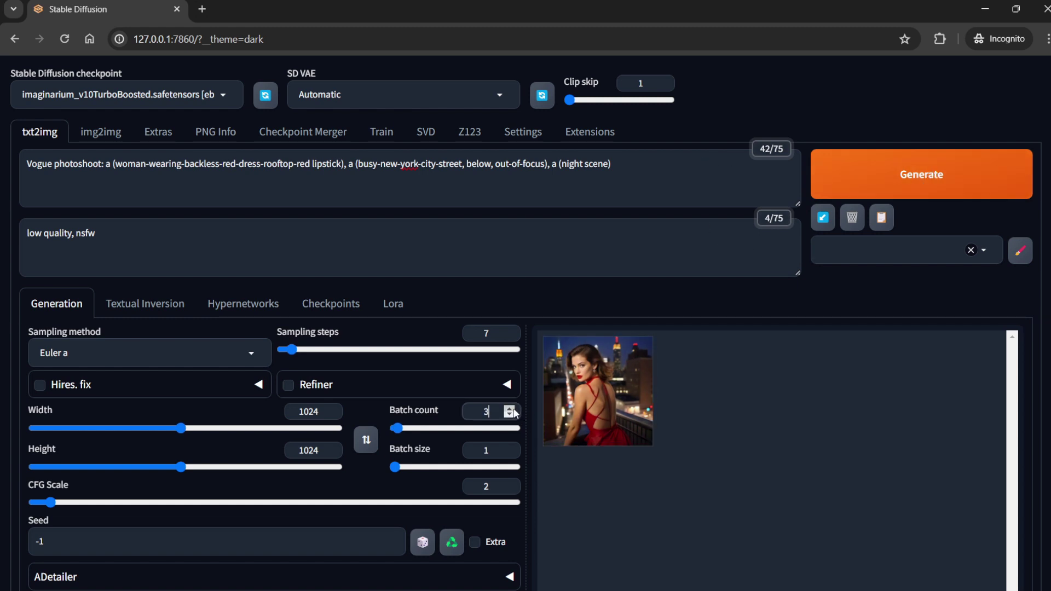
click(509, 408)
scroll(678, 298, down, 2)
click(846, 93)
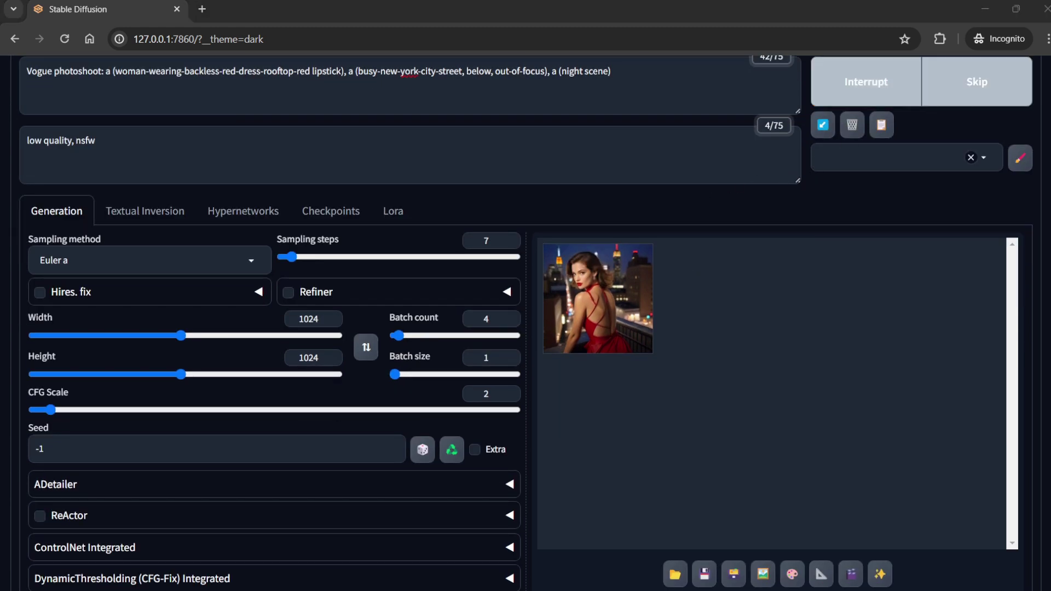
click(690, 206)
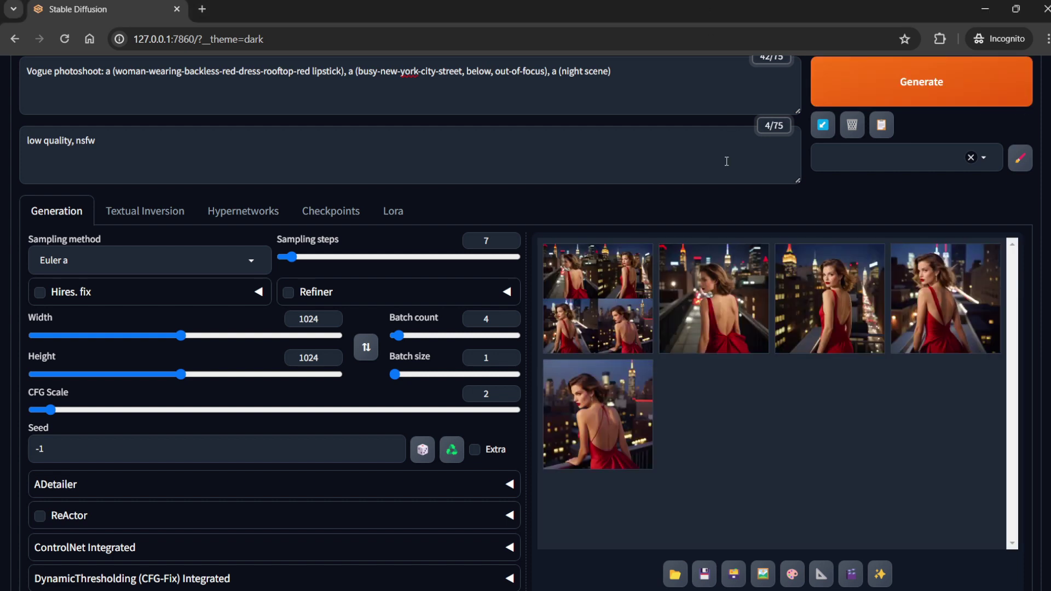
Step: Review the generated images enlarged and select the one of the woman facing the camera above the traffic-filled street
click(632, 304)
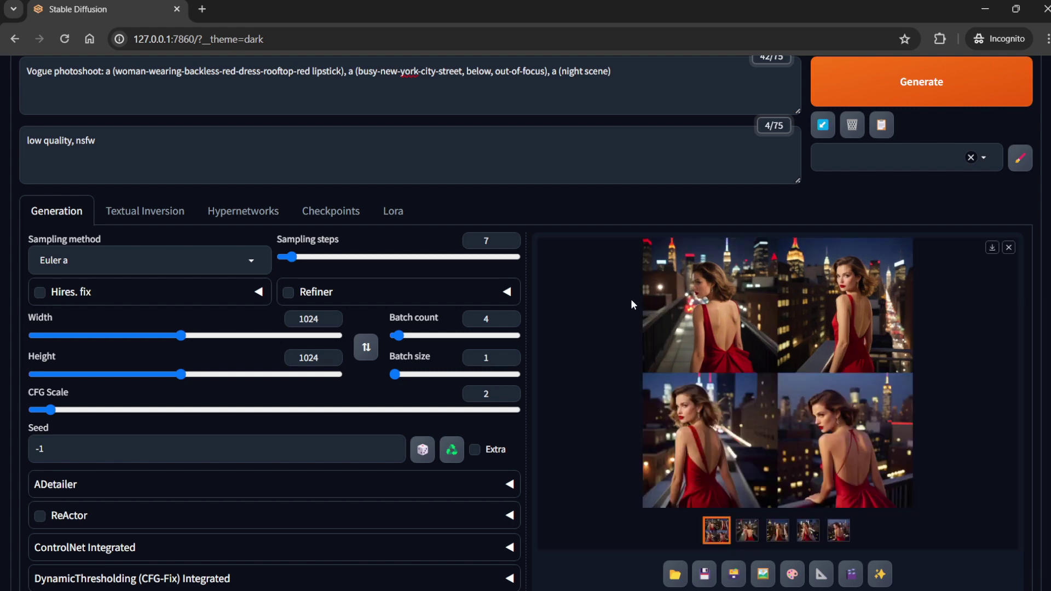
click(823, 316)
key(Right)
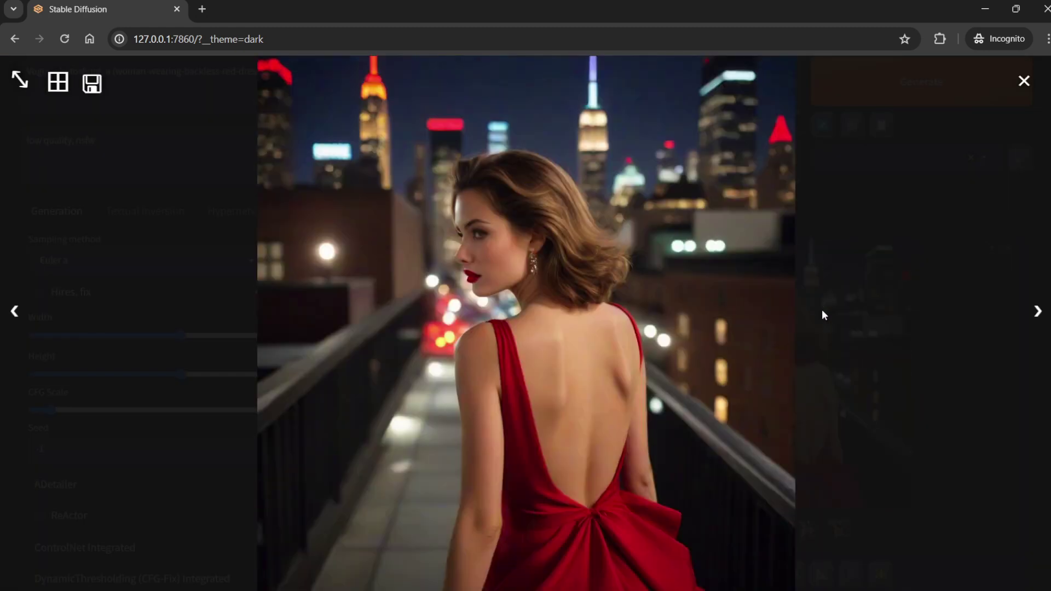
key(Right)
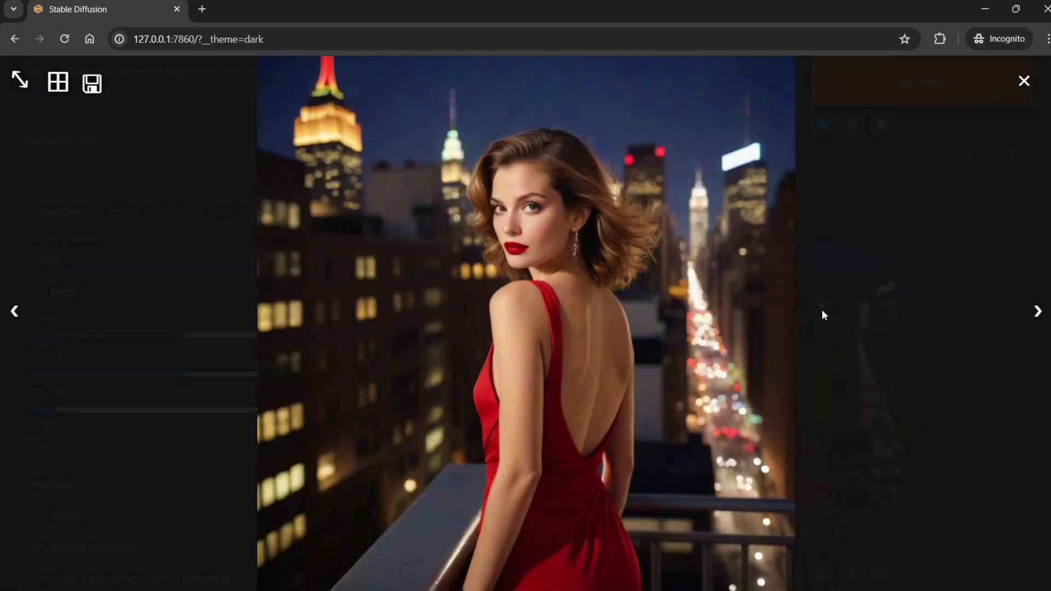
key(Right)
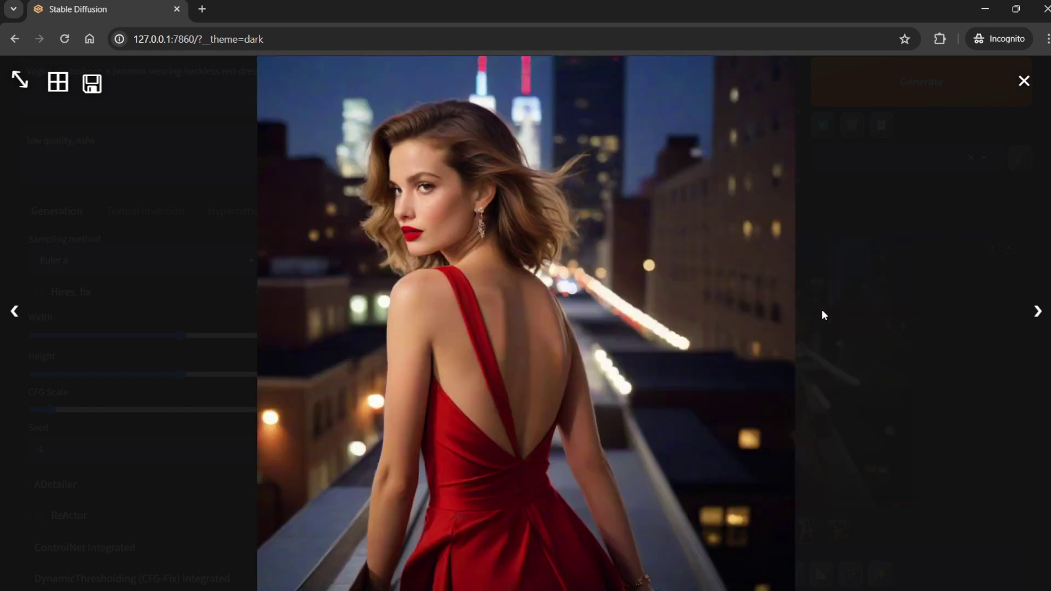
key(Right)
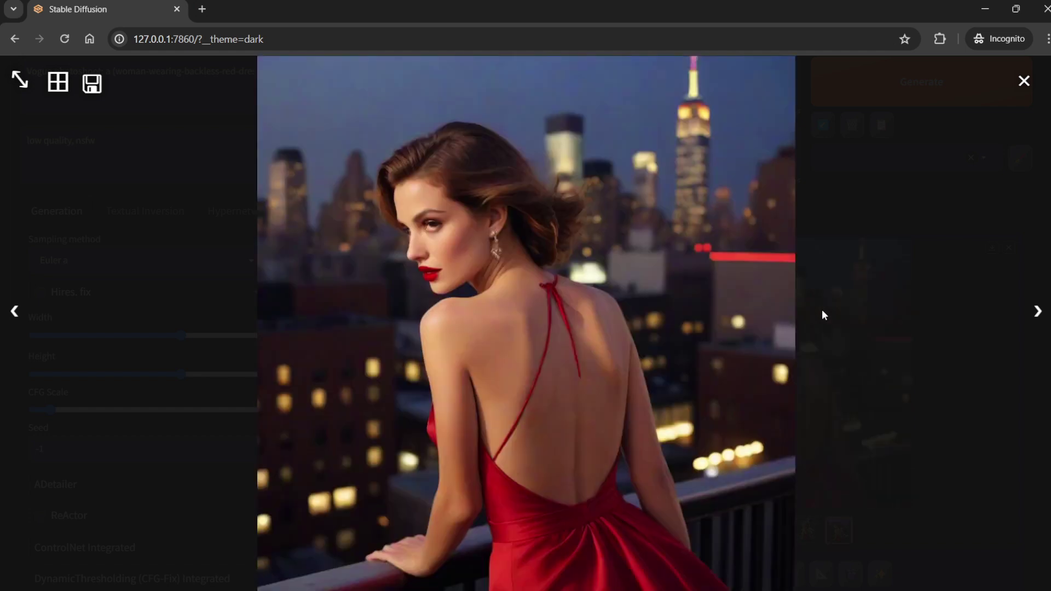
key(Right)
key(Right)
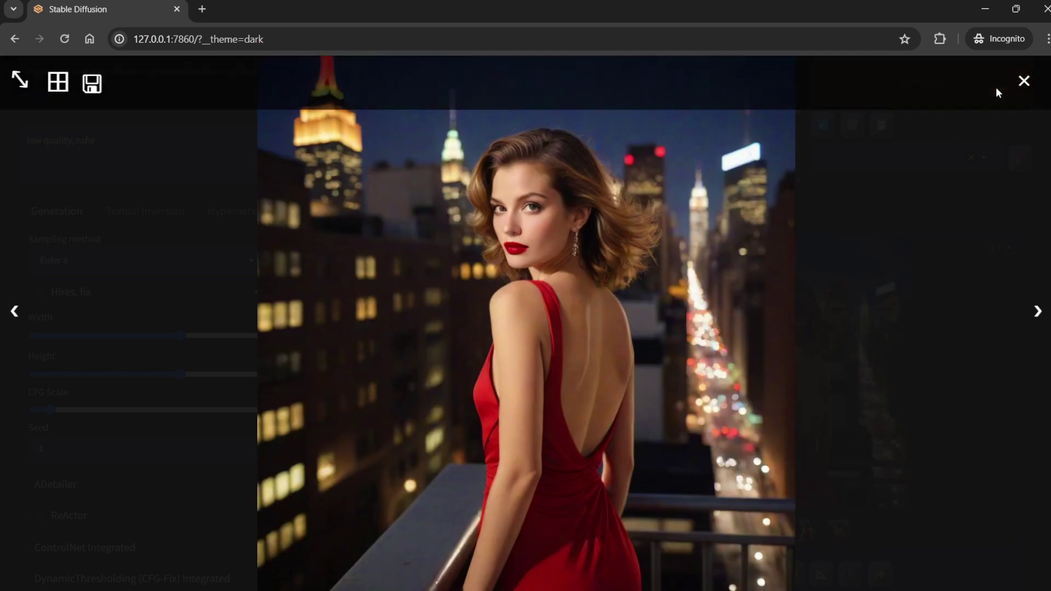
click(1022, 82)
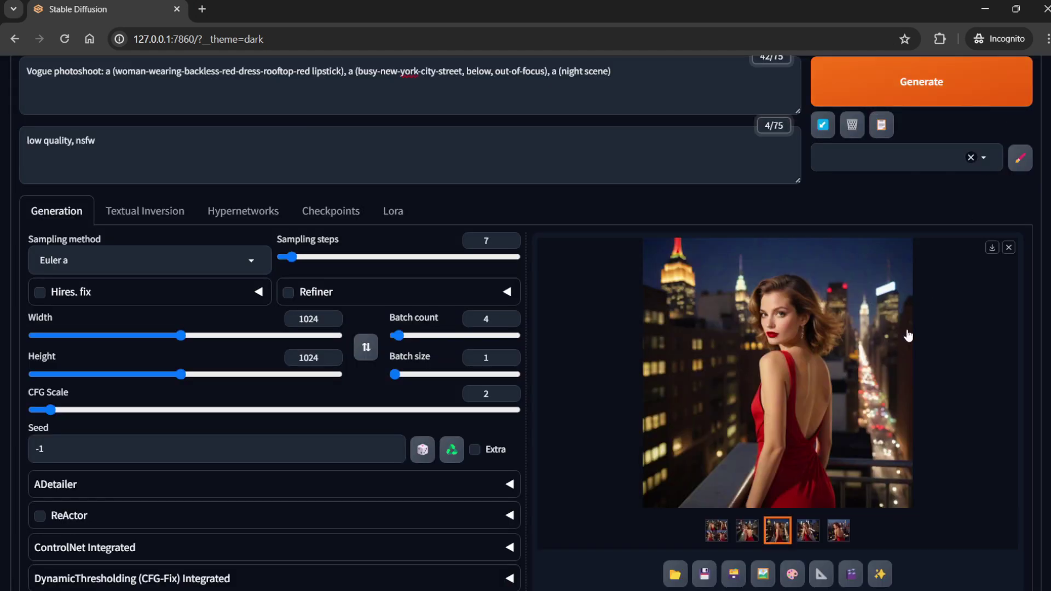
Step: Send the selected image and its generation parameters to img2img
scroll(908, 335, down, 3)
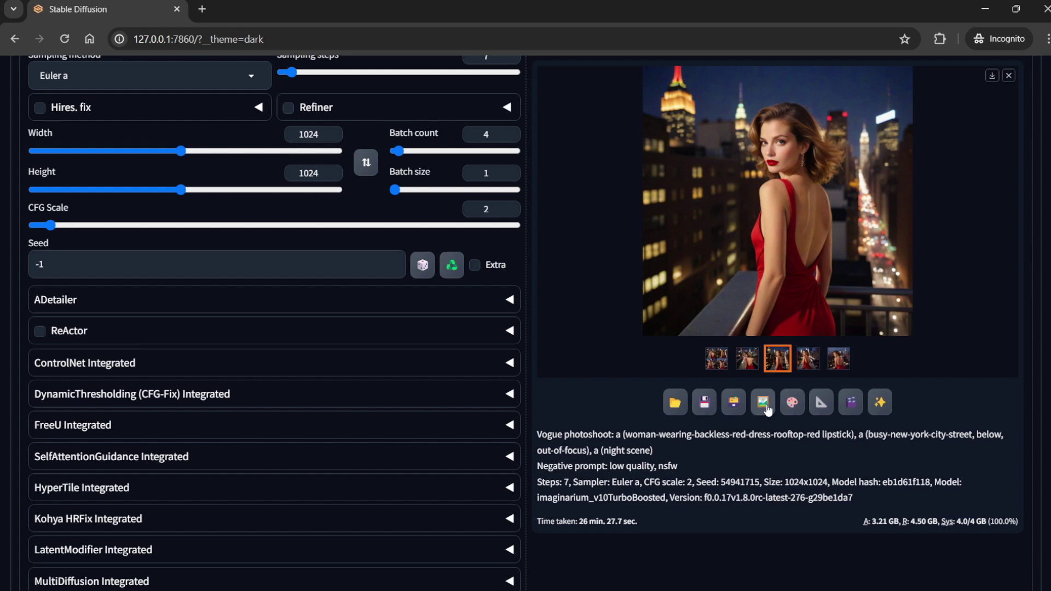
click(765, 404)
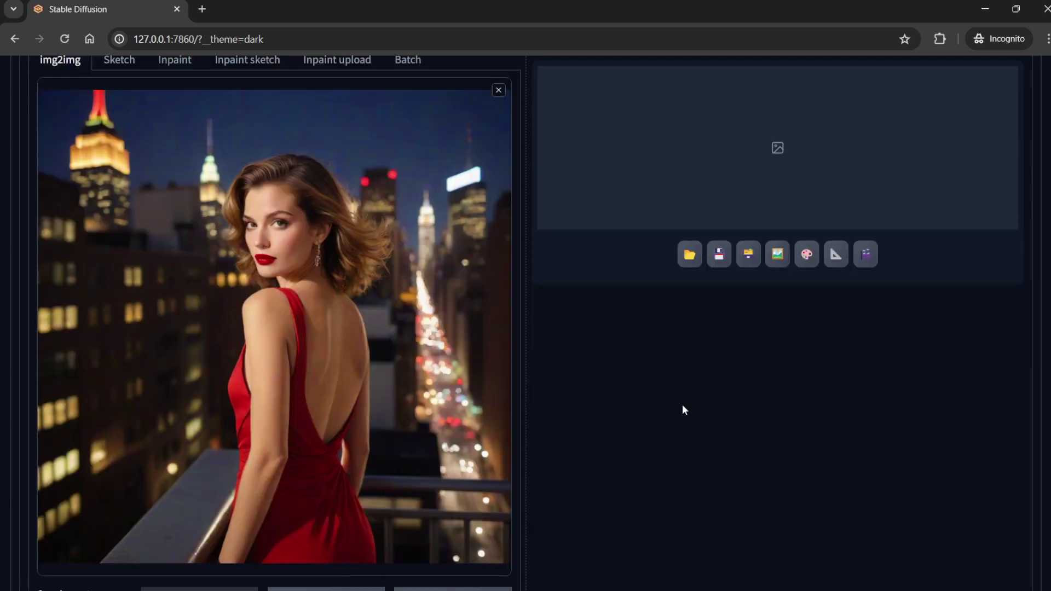
scroll(683, 411, up, 5)
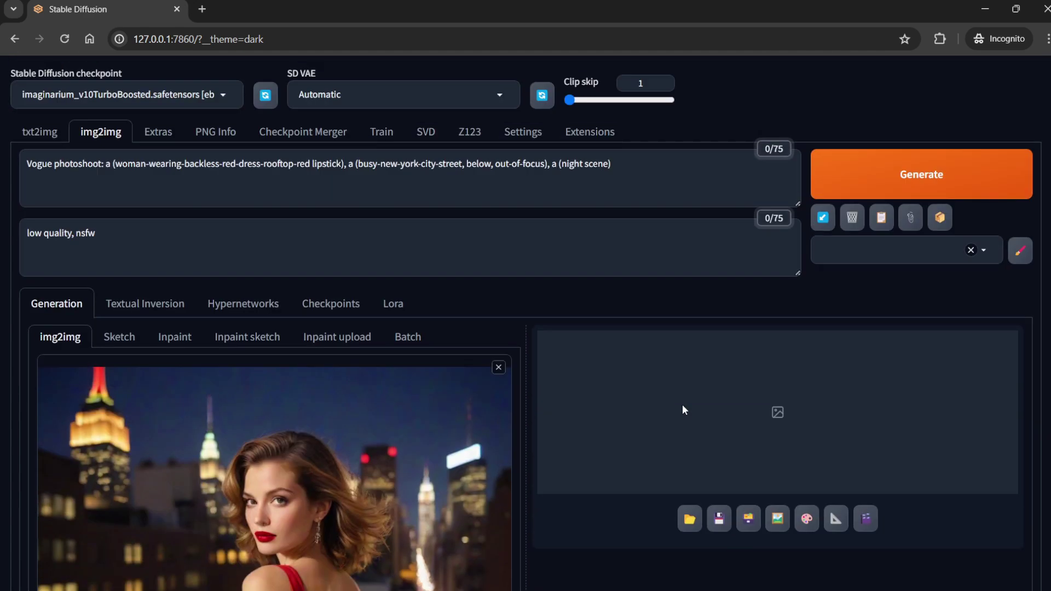
scroll(683, 410, down, 5)
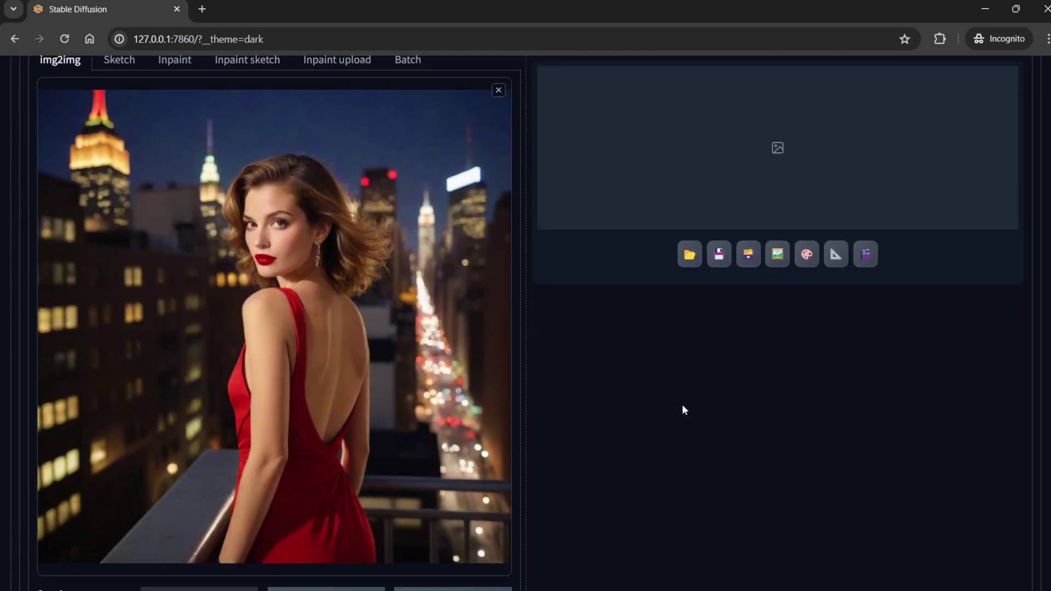
Step: Set the img2img sampling steps to 8 and the sampling method to DPM++ SDE Karras
scroll(683, 409, down, 6)
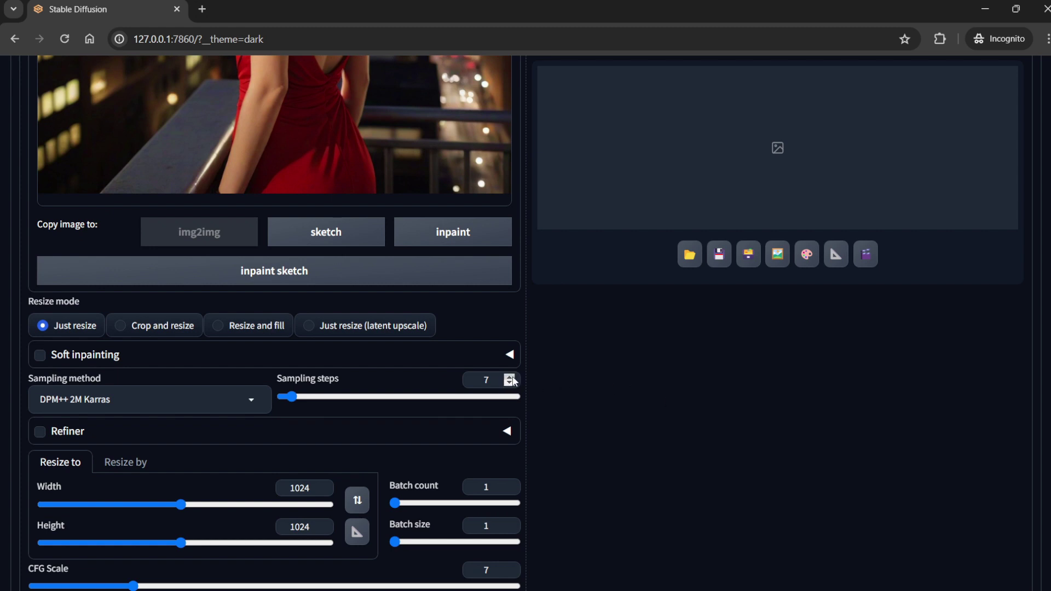
click(510, 377)
click(249, 399)
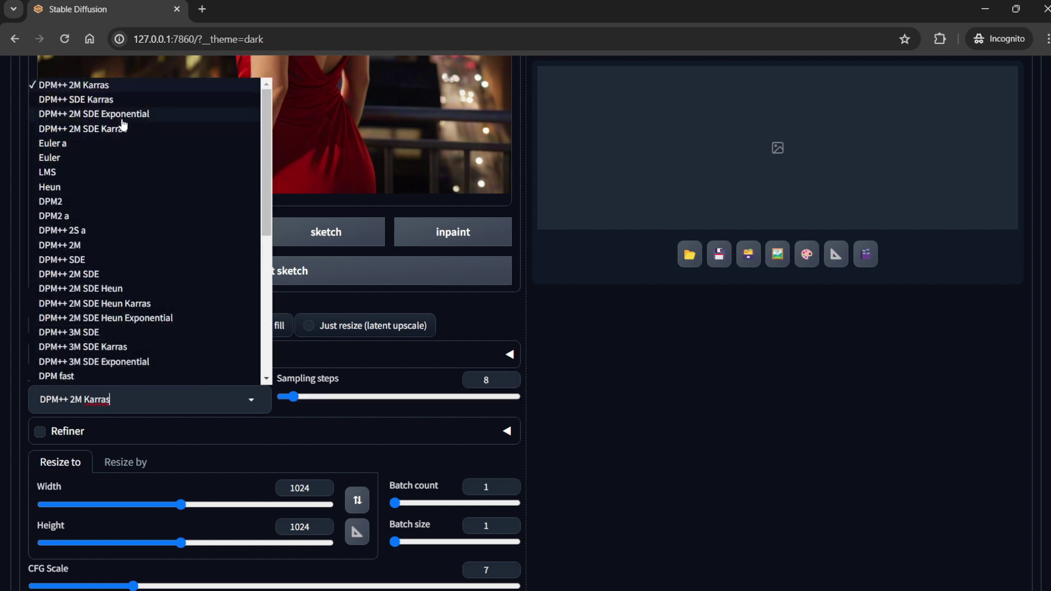
click(137, 102)
Step: Set the img2img batch count to 2, the CFG scale to 2 and the denoising strength to 0.45
scroll(490, 363, down, 3)
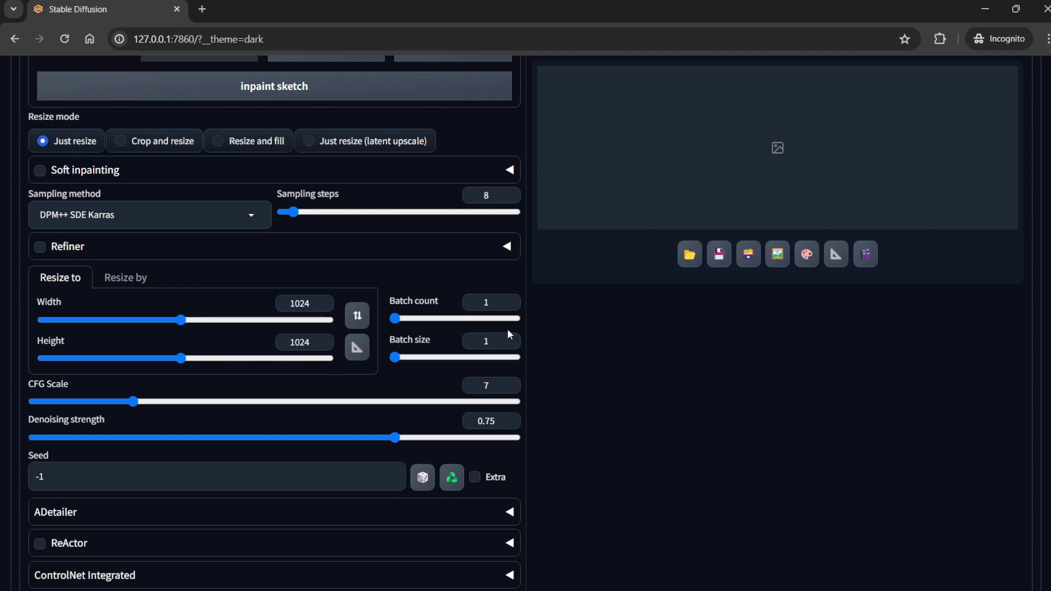
click(510, 299)
click(49, 403)
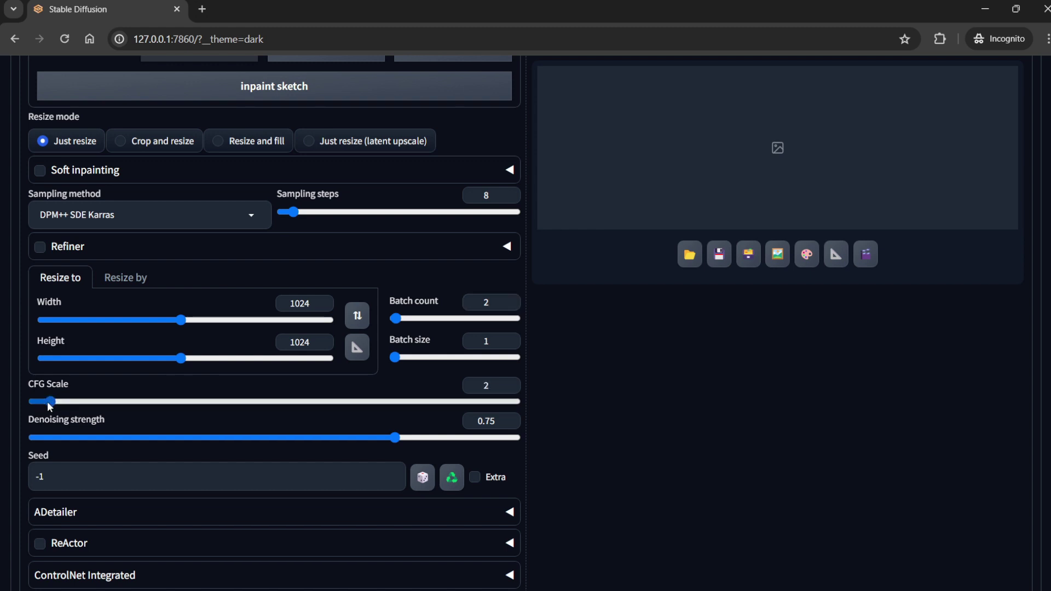
drag(123, 438, 253, 444)
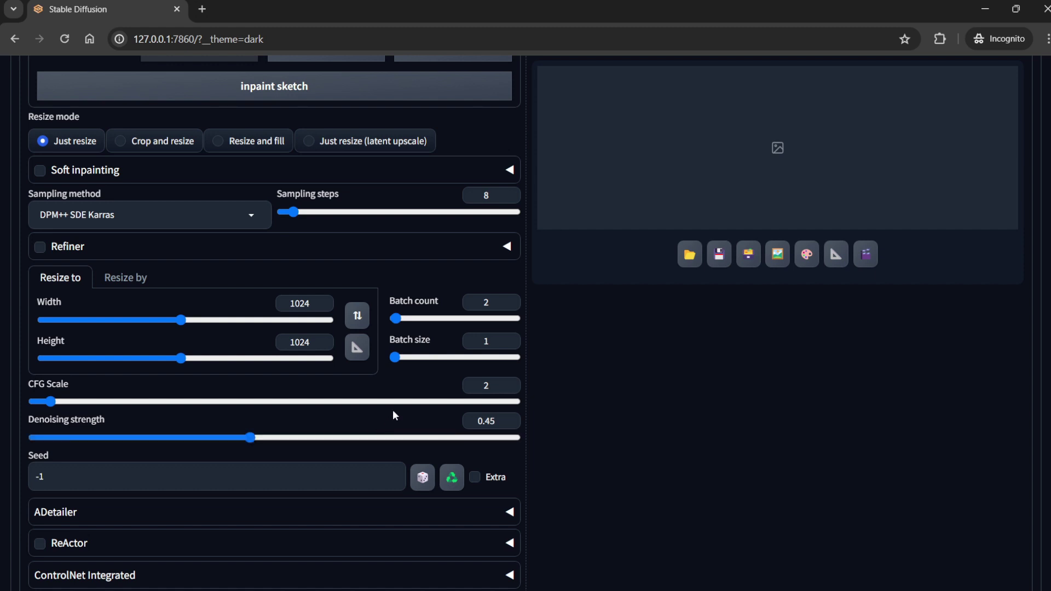
Step: Expand the ADetailer settings for img2img and enable ADetailer
scroll(591, 399, up, 8)
scroll(592, 396, up, 2)
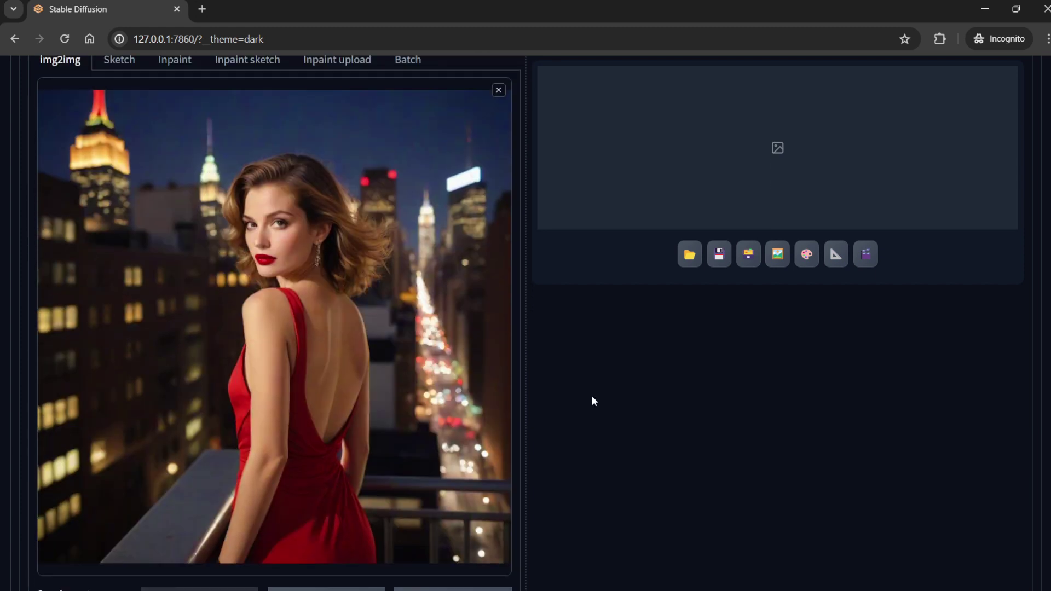
scroll(592, 401, down, 10)
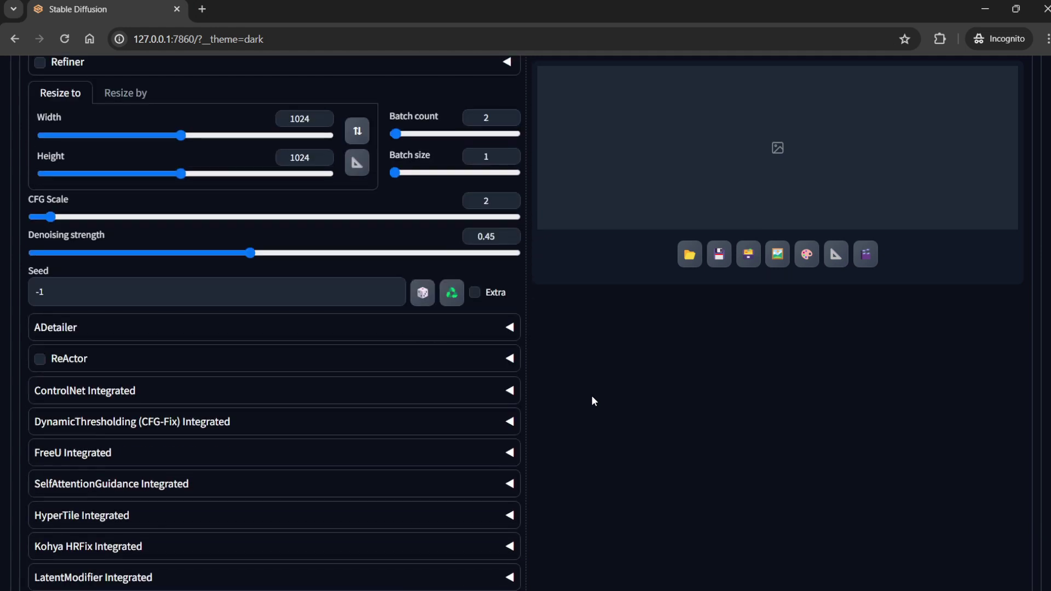
click(196, 338)
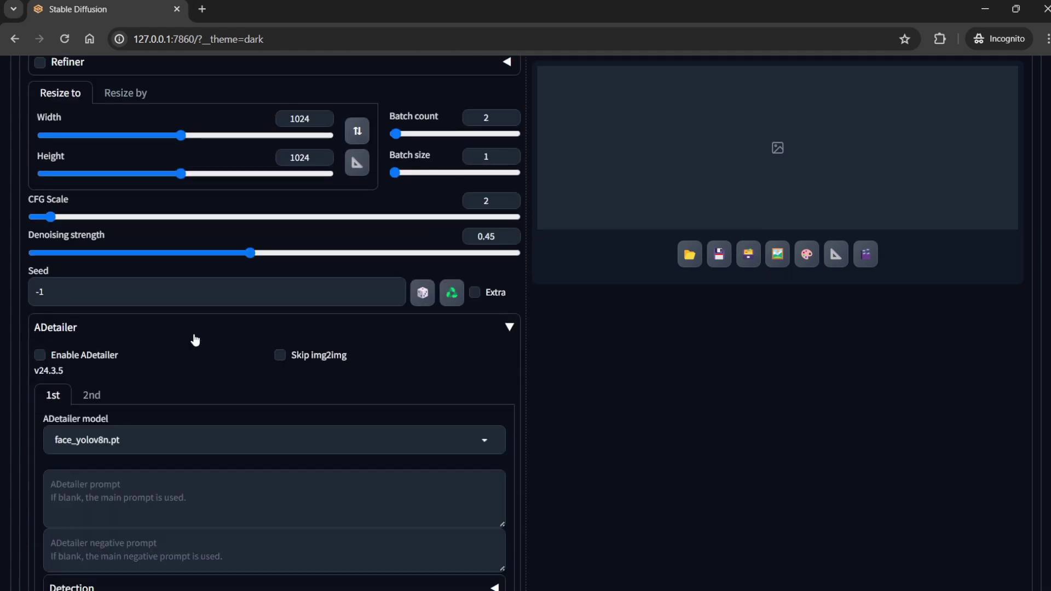
click(101, 355)
Step: Enter "green eyes, red lipstick, gorgeous face" as the ADetailer prompt for the first detection unit
scroll(194, 368, down, 2)
click(125, 392)
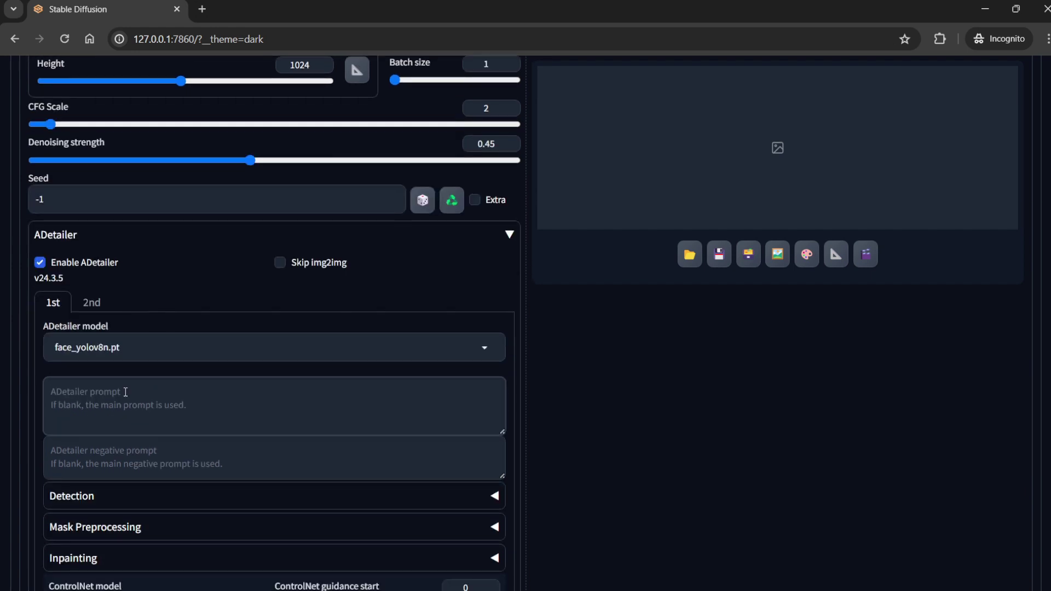
text(g)
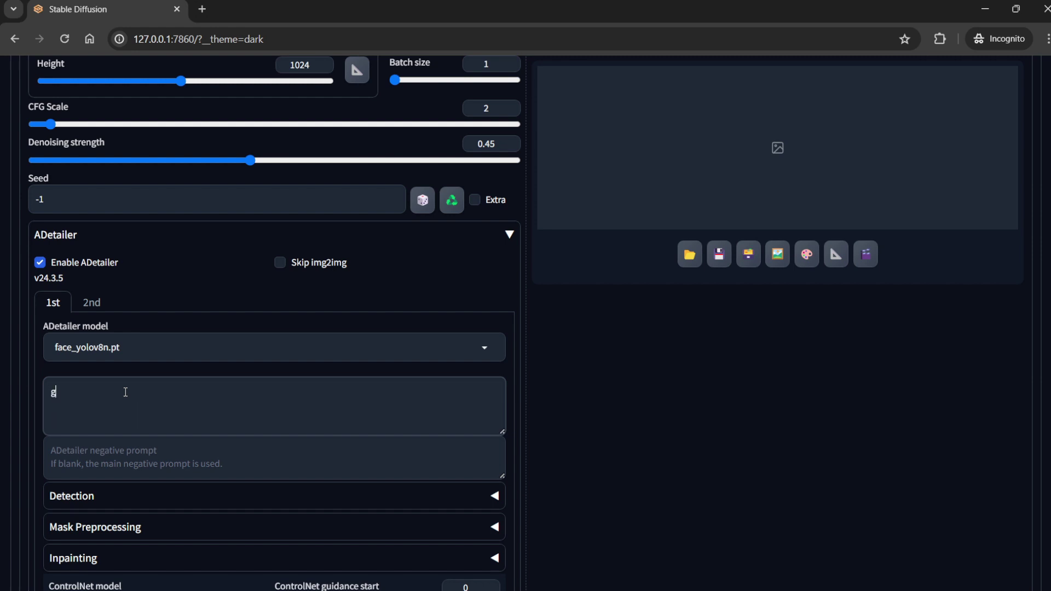
text(reen eyes, red lipstick)
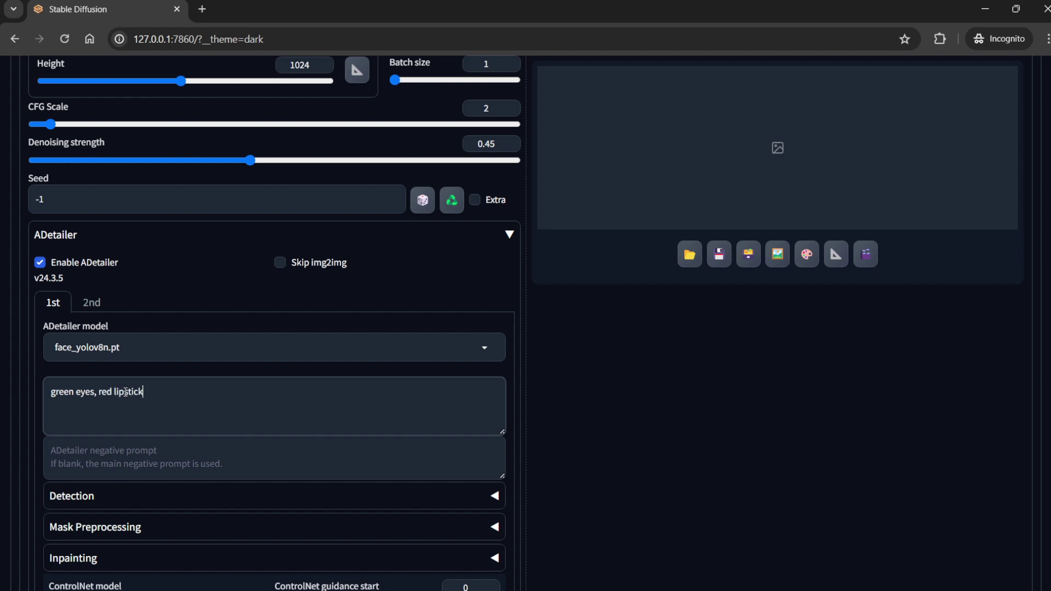
text(, gorgeous face)
Step: Enter "ugly, low quality, disfigured" as the ADetailer negative prompt
scroll(126, 392, down, 2)
click(184, 356)
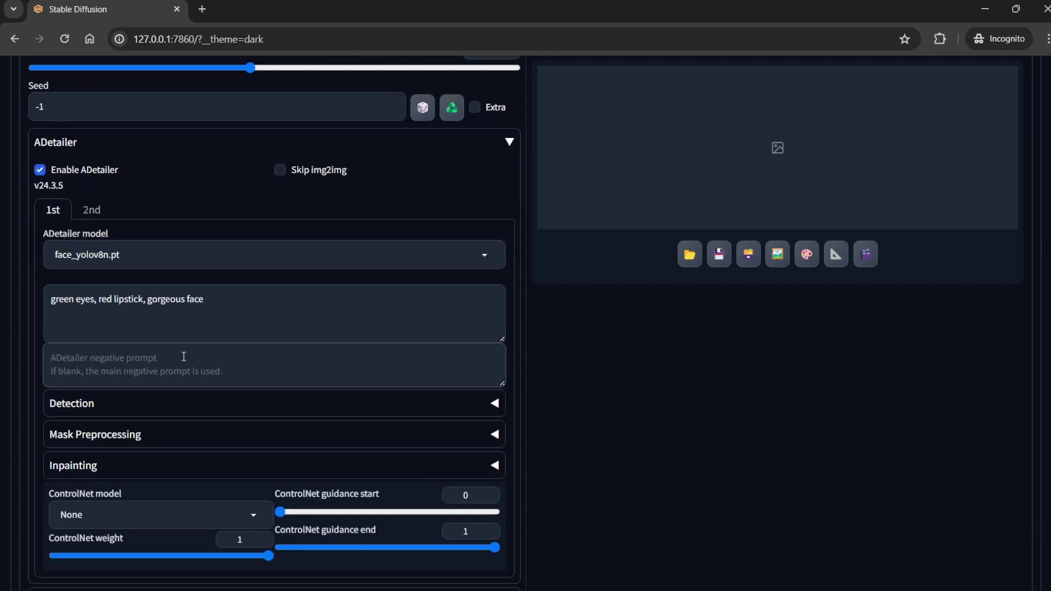
text(ugly,)
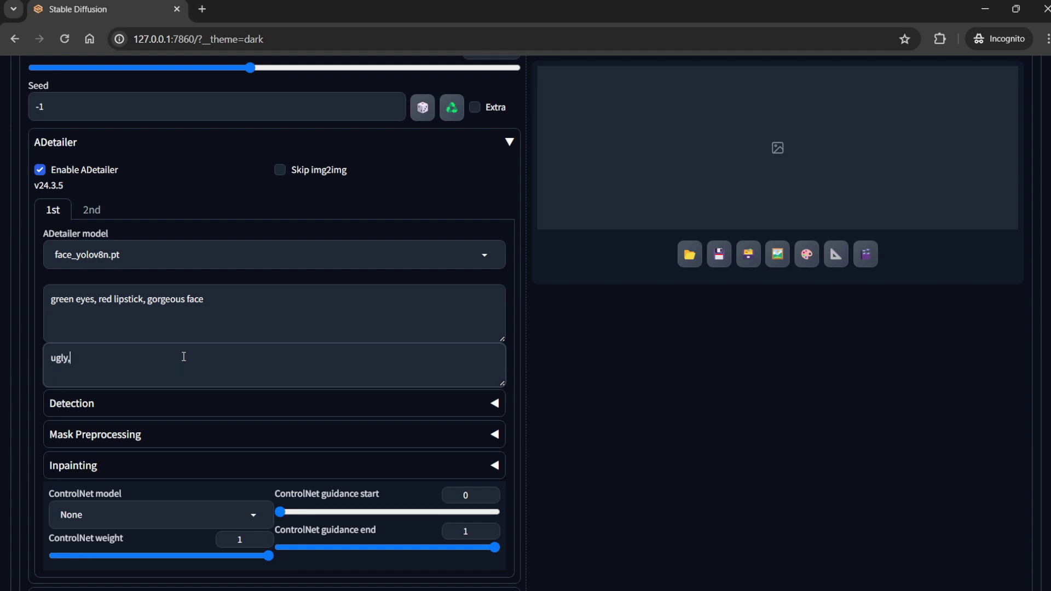
text( low quality, disfigured)
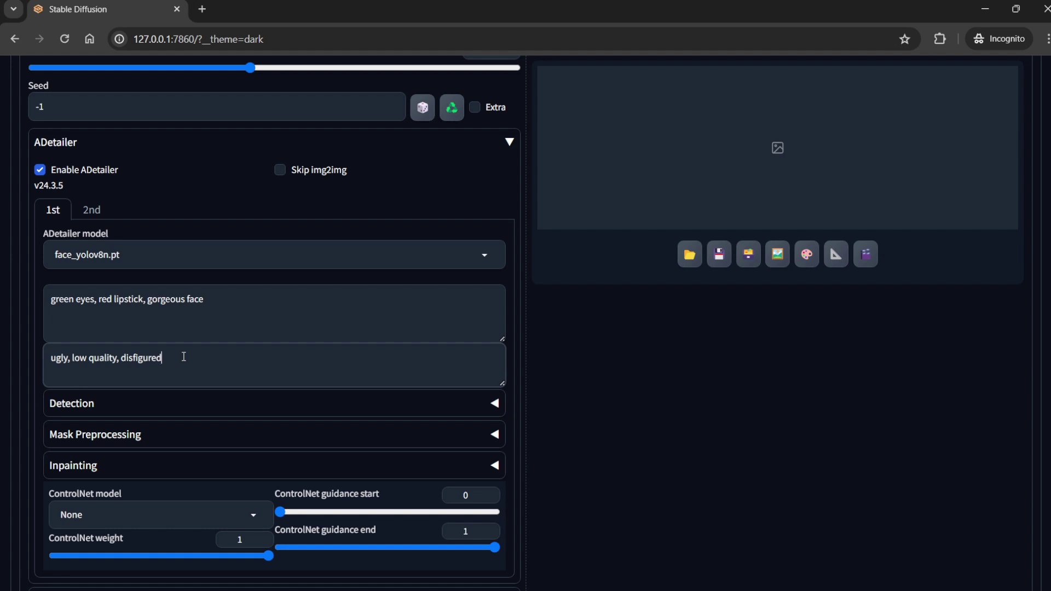
Step: Enable the separate width/height option in ADetailer's inpainting settings and collapse that section
click(153, 474)
scroll(219, 438, down, 3)
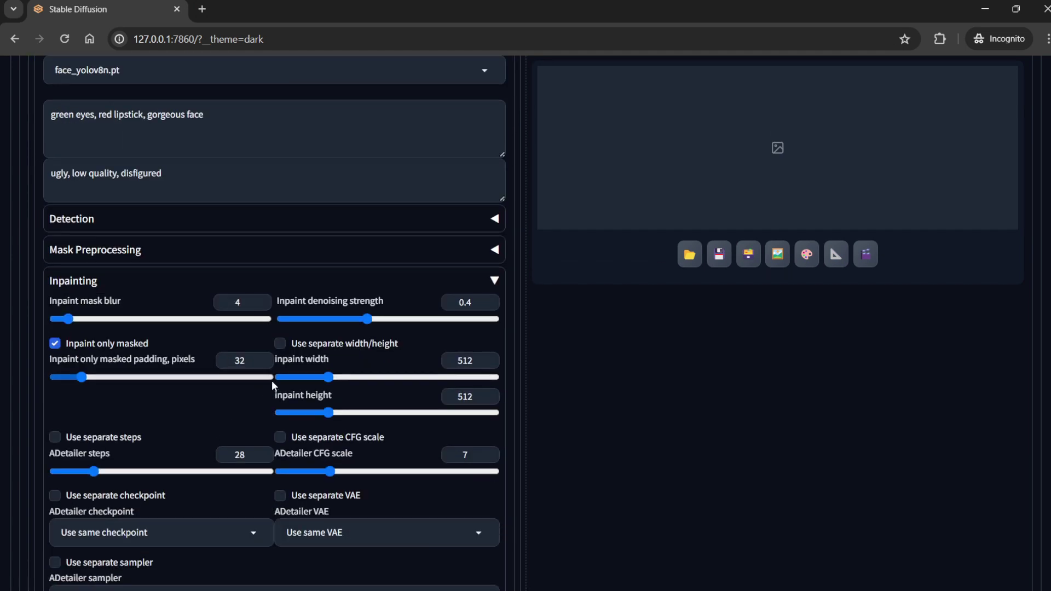
click(280, 344)
scroll(289, 350, up, 3)
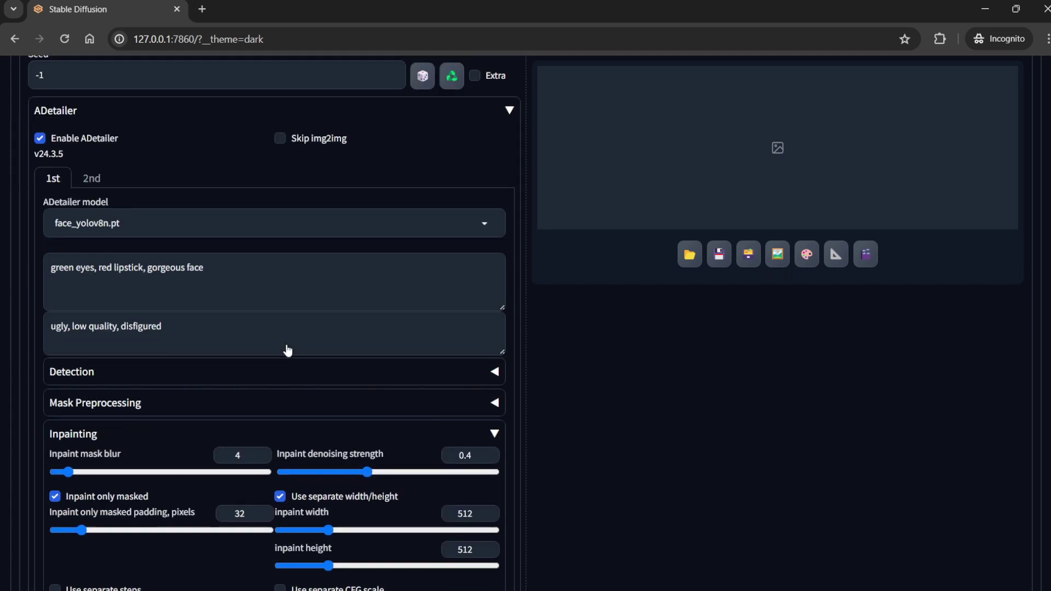
click(103, 466)
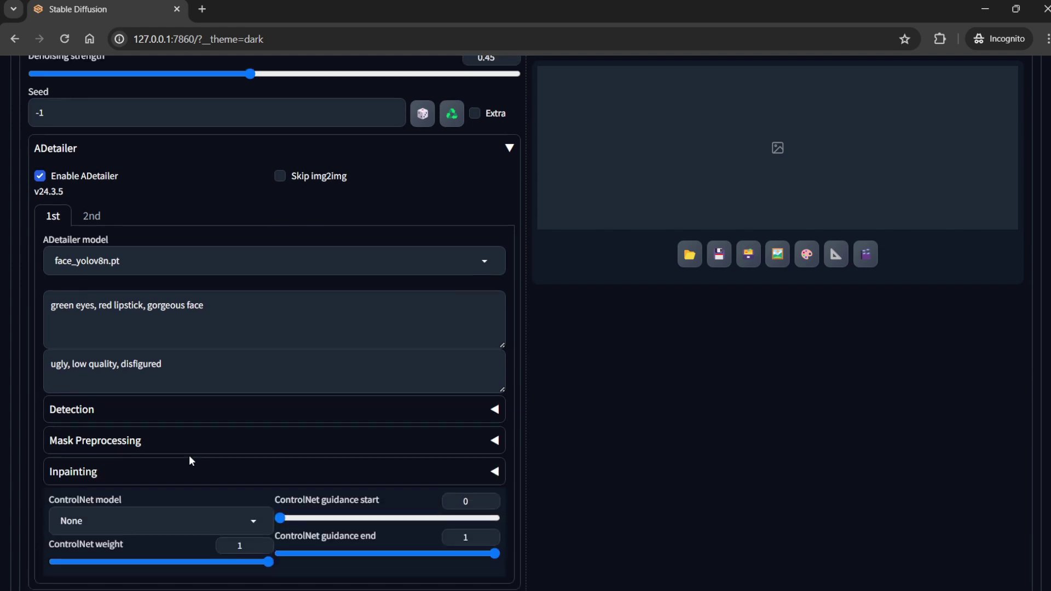
Step: Extend "night scene" in the img2img prompt with "-film-grain-cinematic", keeping it inside the closing parenthesis
scroll(200, 455, up, 2)
scroll(262, 446, up, 5)
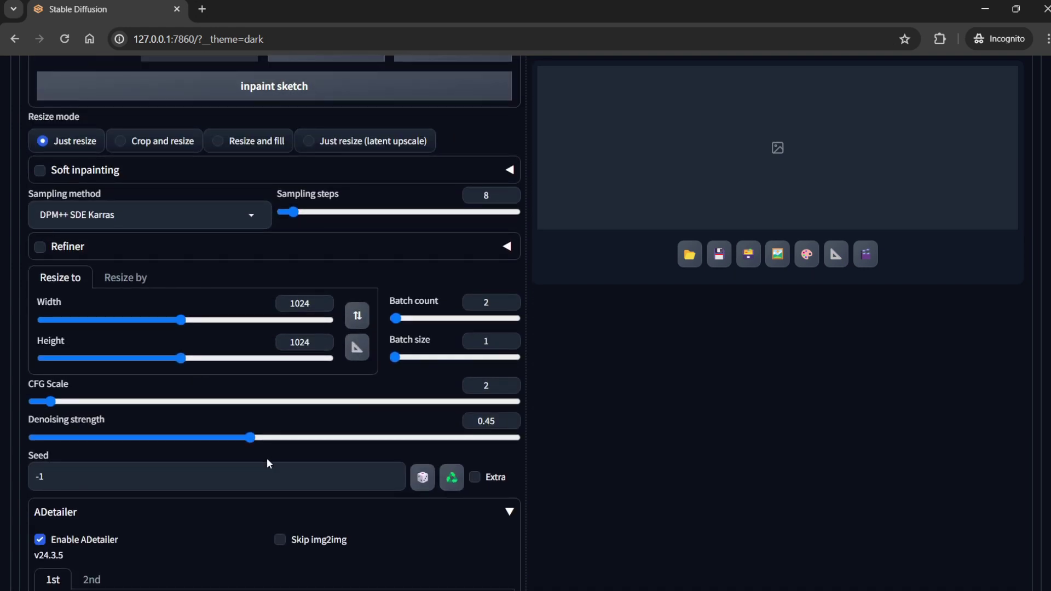
scroll(267, 463, up, 4)
scroll(268, 464, up, 3)
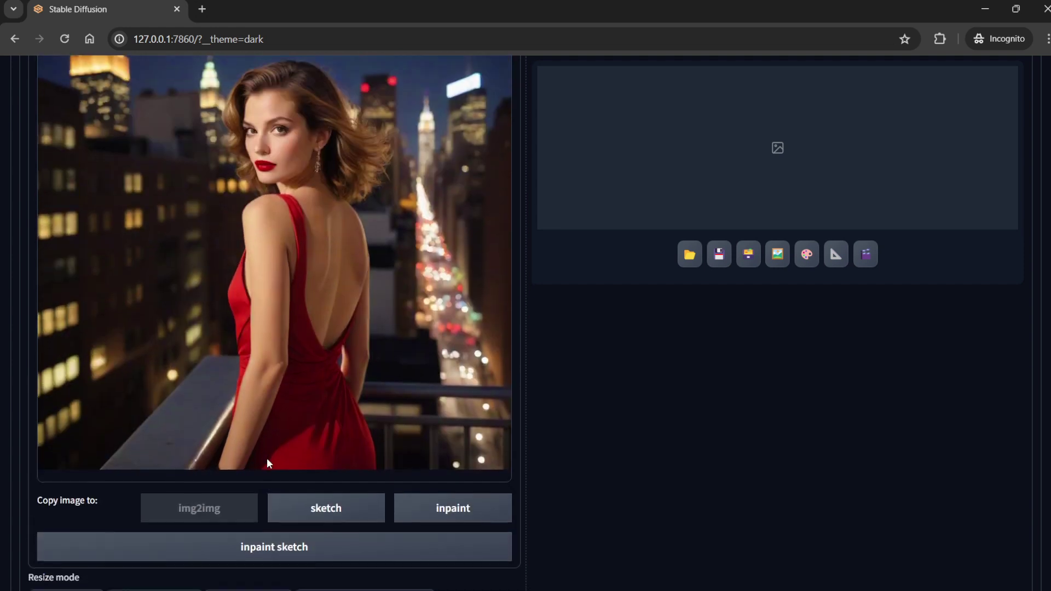
scroll(267, 463, up, 2)
scroll(267, 463, up, 3)
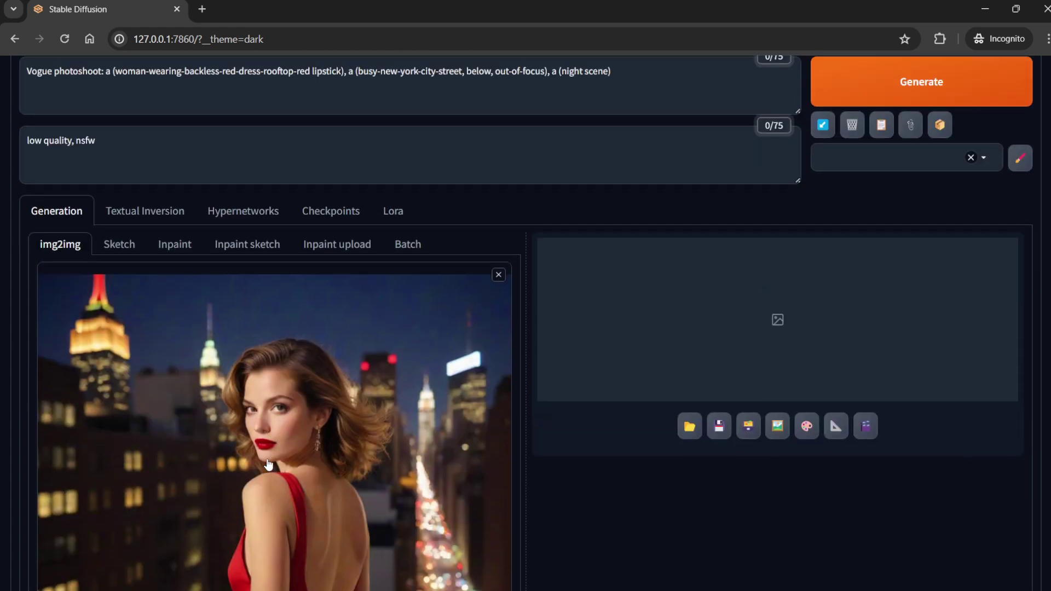
scroll(268, 464, up, 2)
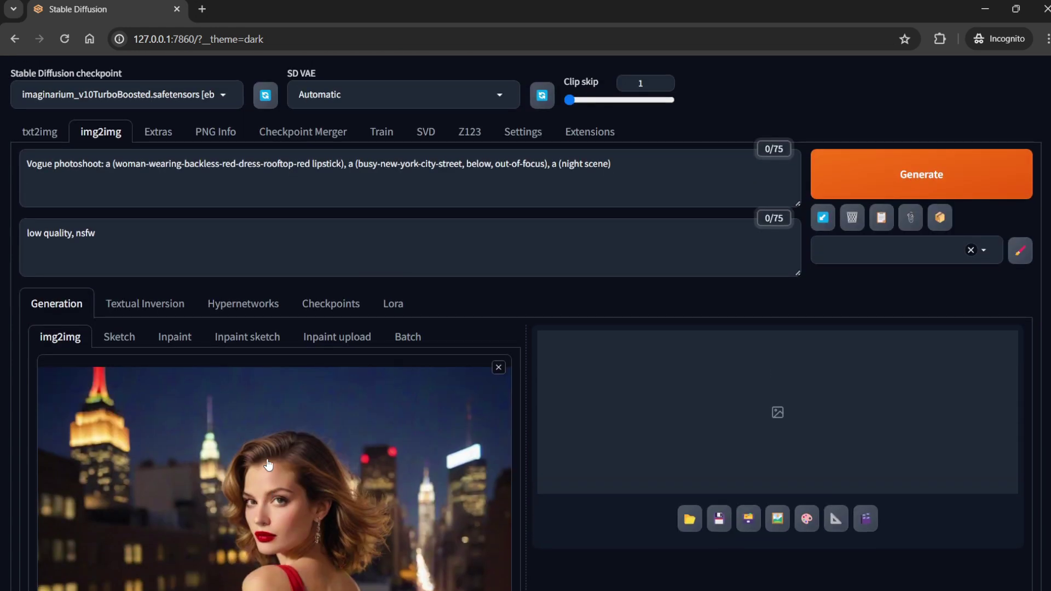
click(612, 165)
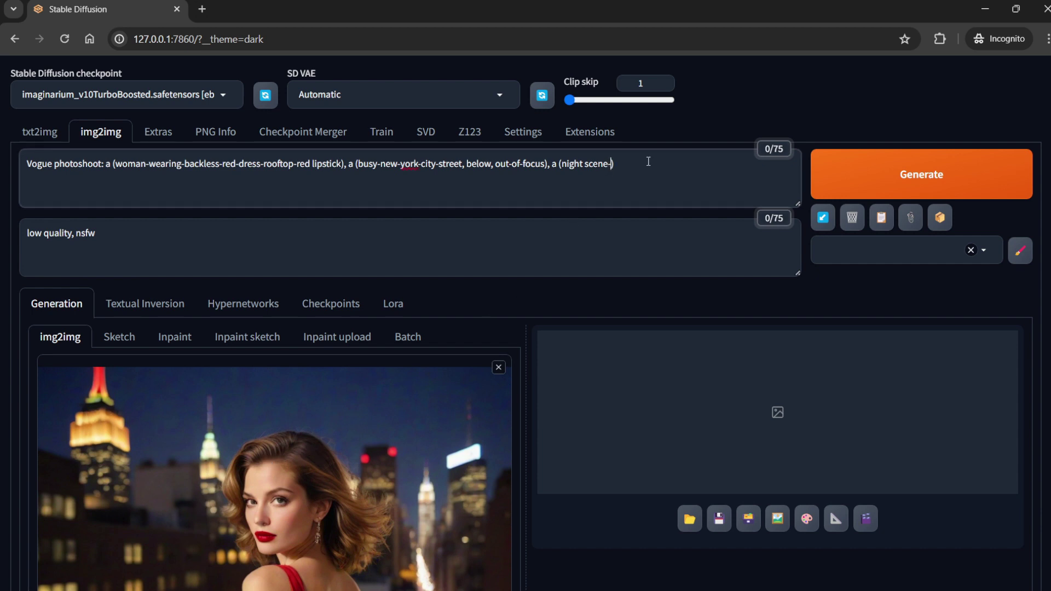
text(-film)
text( grain)
key(BackSpace)
key(BackSpace)
key(BackSpace)
key(BackSpace)
key(BackSpace)
key(BackSpace)
text(-grain-cinemati)
text(c)
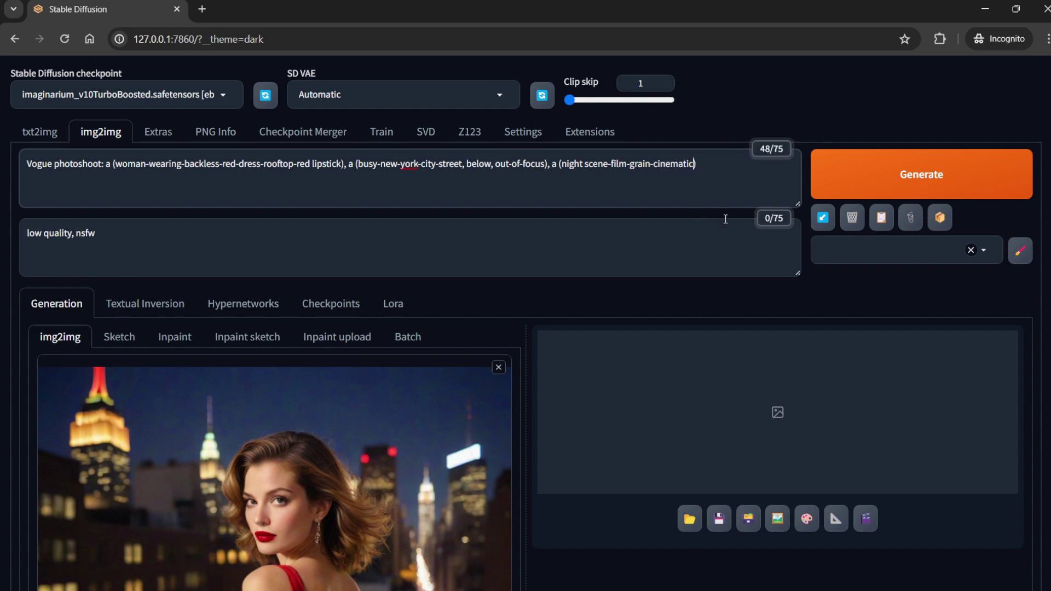
Step: Generate the img2img batch with ADetailer and view the resulting images one by one at enlarged size
click(960, 183)
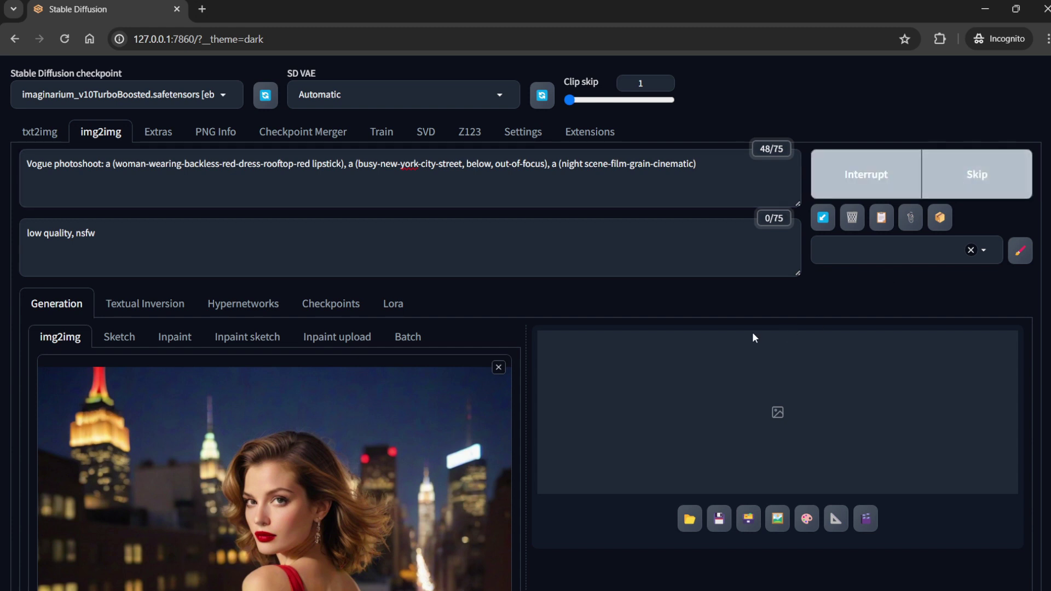
scroll(735, 332, down, 3)
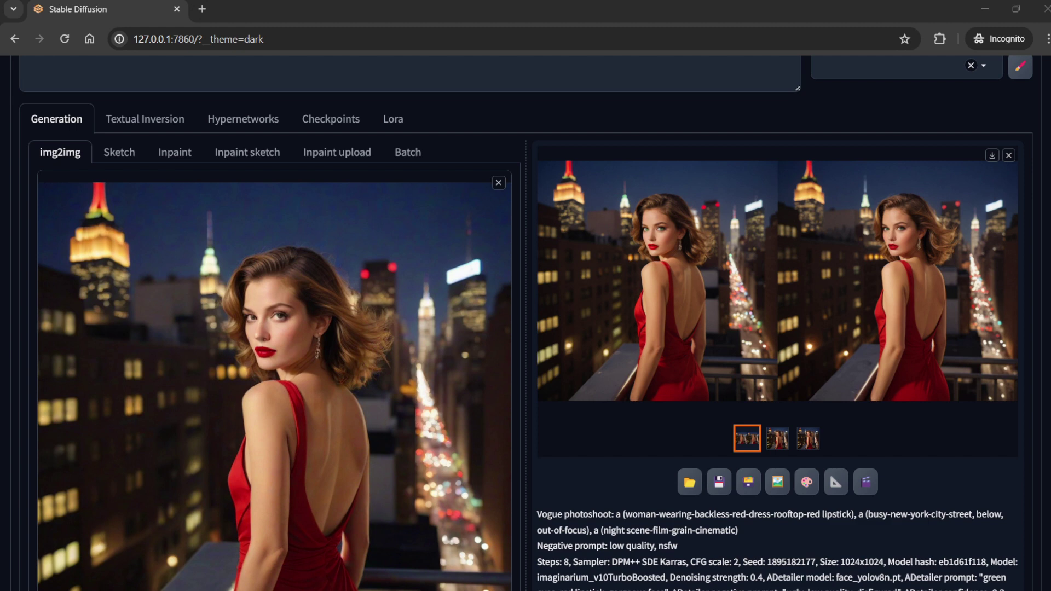
click(773, 288)
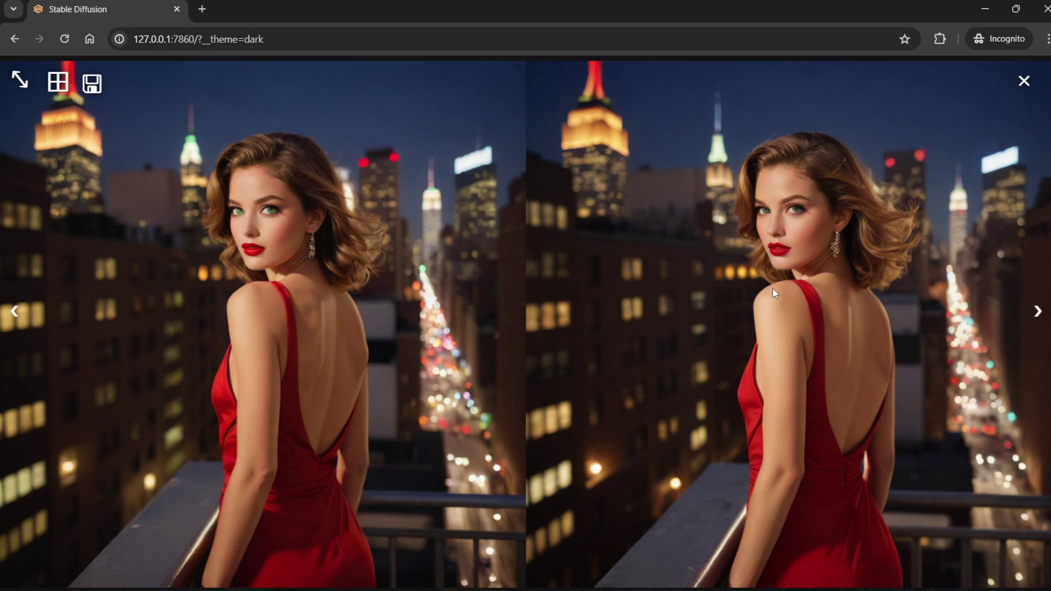
key(Right)
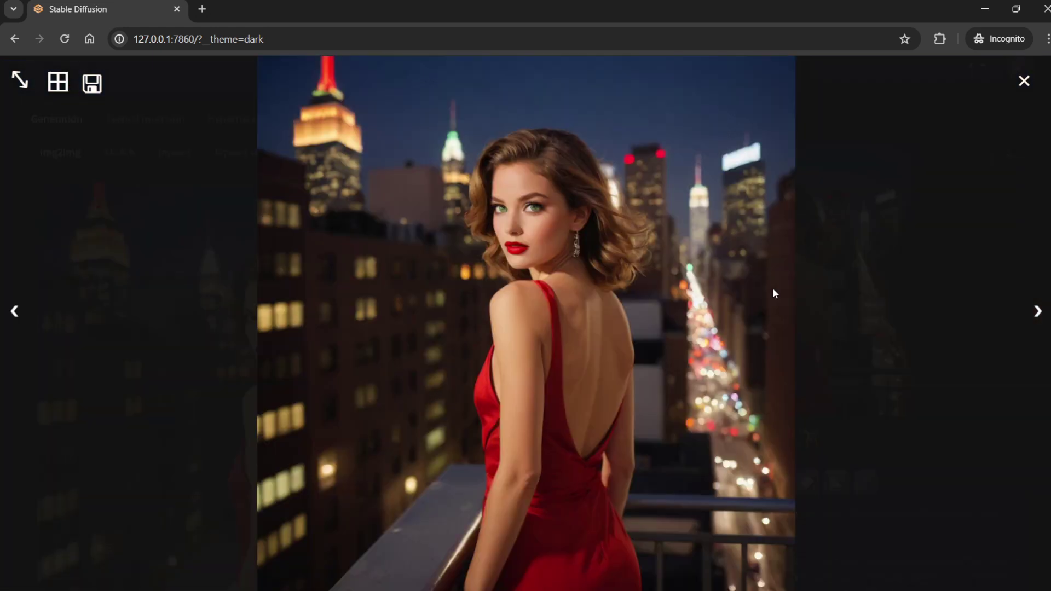
key(Right)
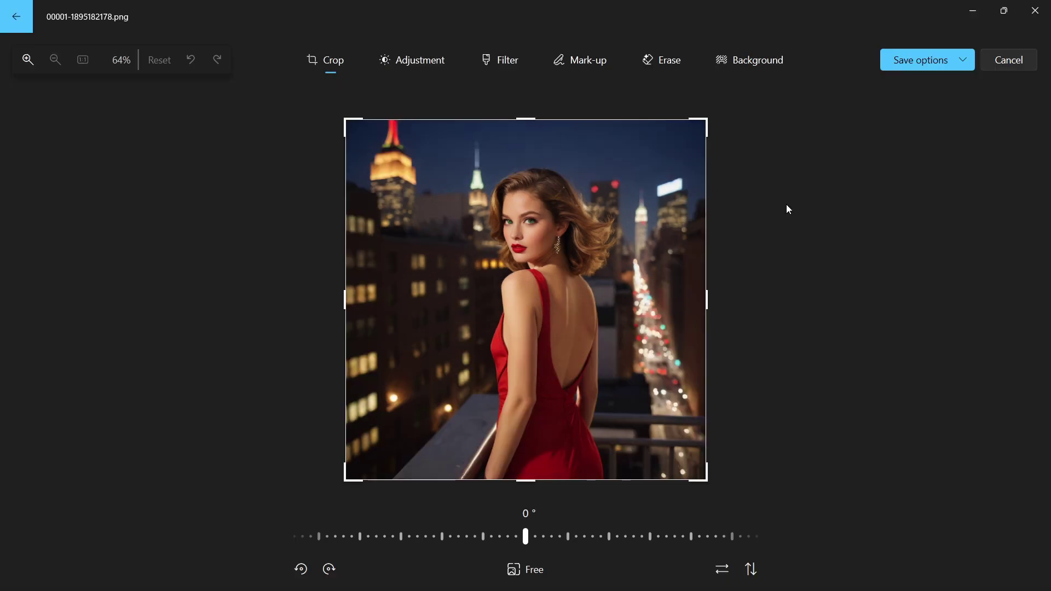
Step: In the Photos editor, apply the Punch filter to 00001-1895182178.png at an intensity of 24
click(419, 61)
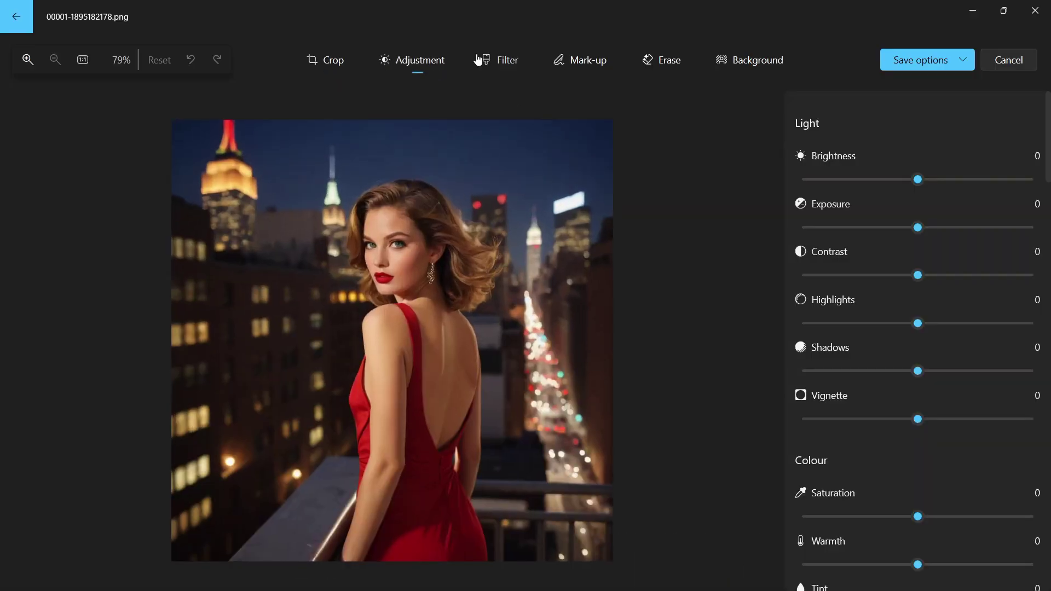
click(495, 60)
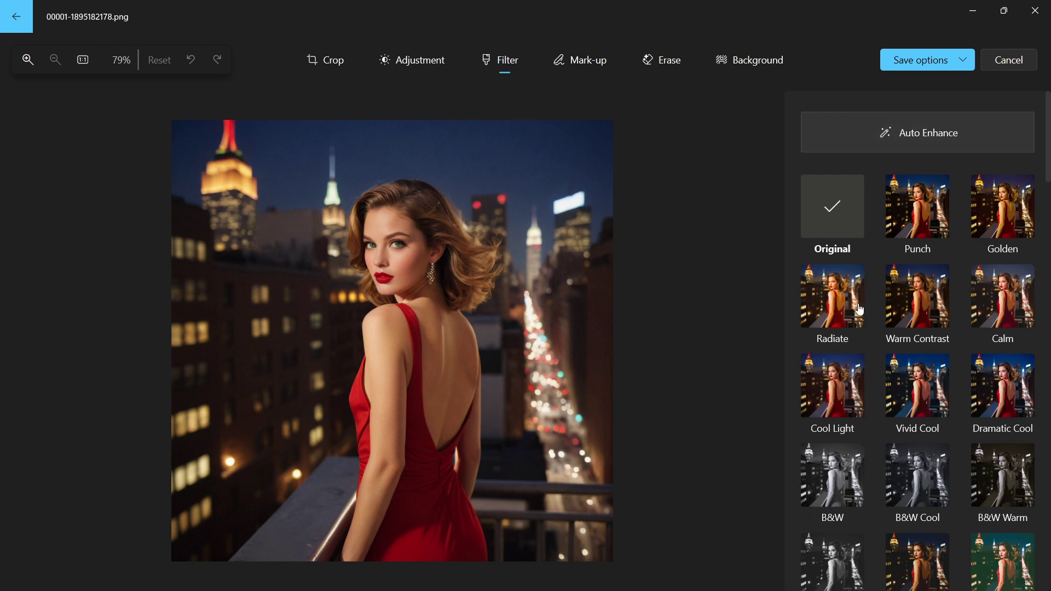
click(923, 211)
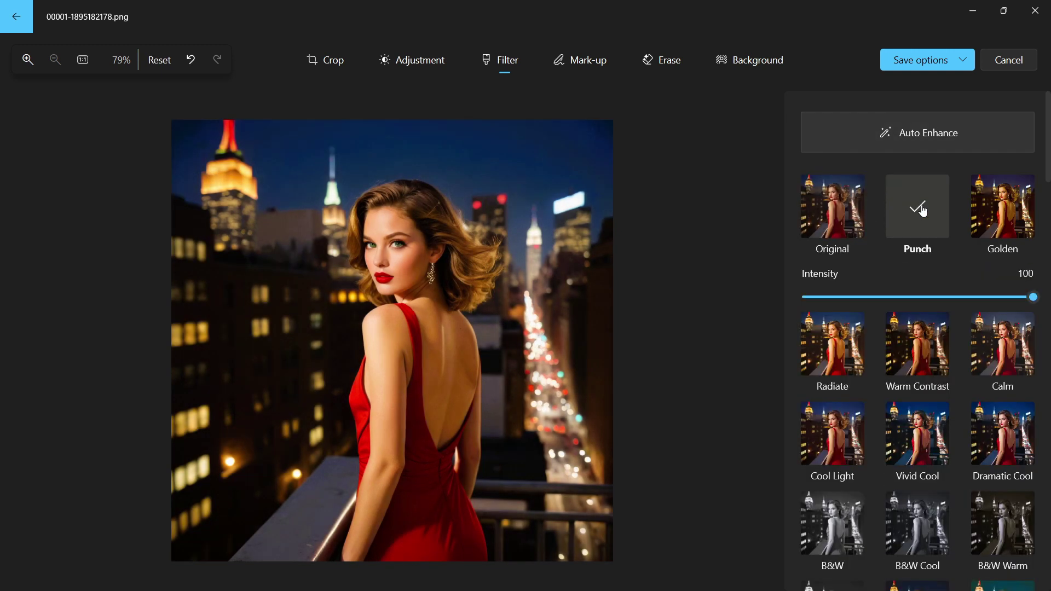
drag(885, 297, 858, 298)
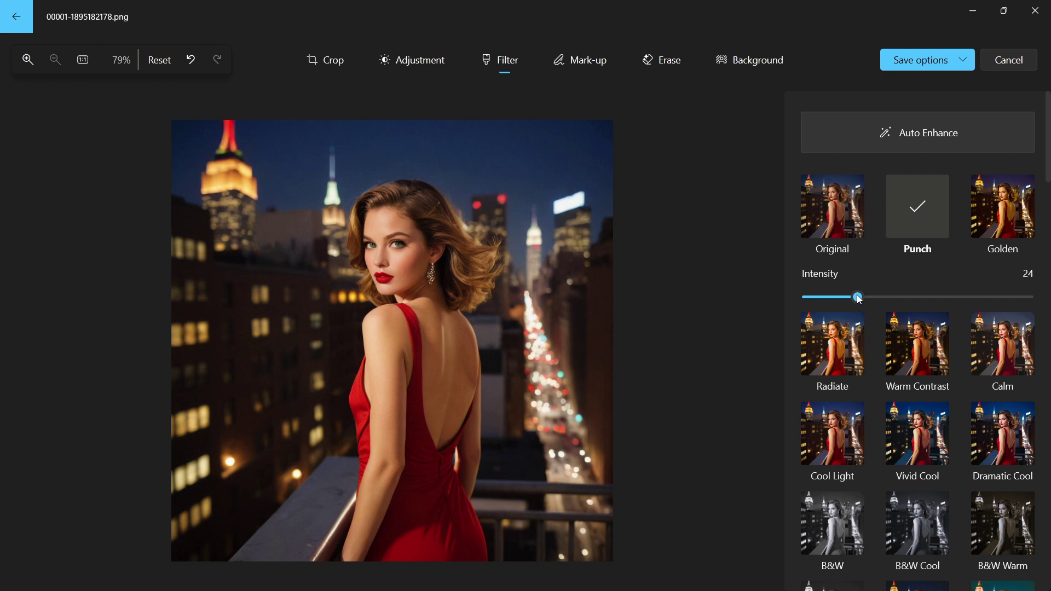
Step: Adjust the photo's light settings to brightness 5, exposure -10 and contrast -24
click(430, 63)
mouse_move(918, 179)
mouse_down()
mouse_move(942, 177)
mouse_move(908, 185)
mouse_move(928, 183)
mouse_up()
mouse_move(918, 227)
mouse_down()
mouse_move(946, 227)
mouse_move(872, 231)
mouse_move(903, 227)
mouse_up()
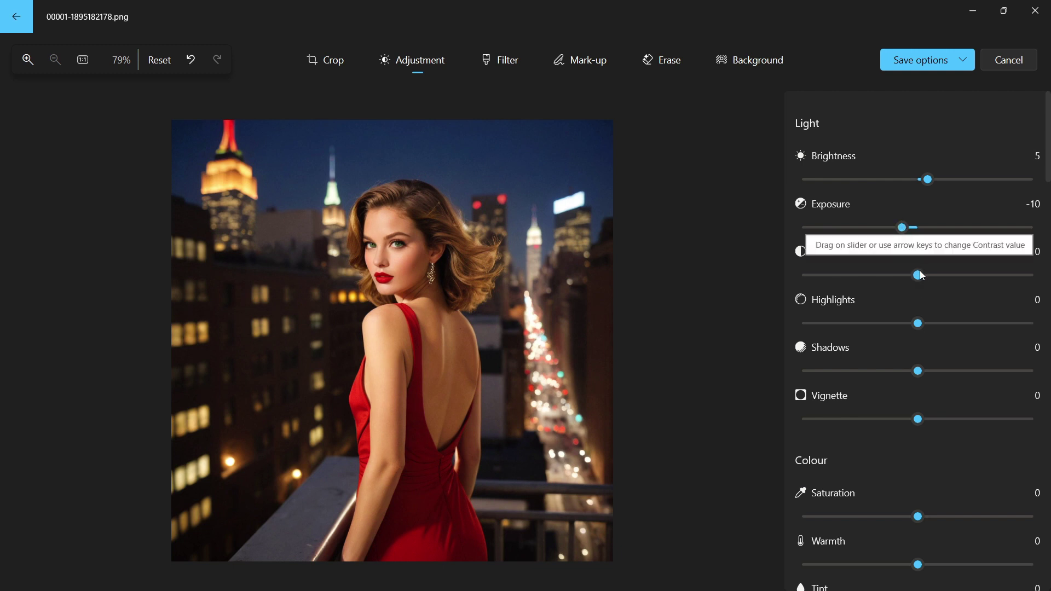
drag(920, 273, 886, 271)
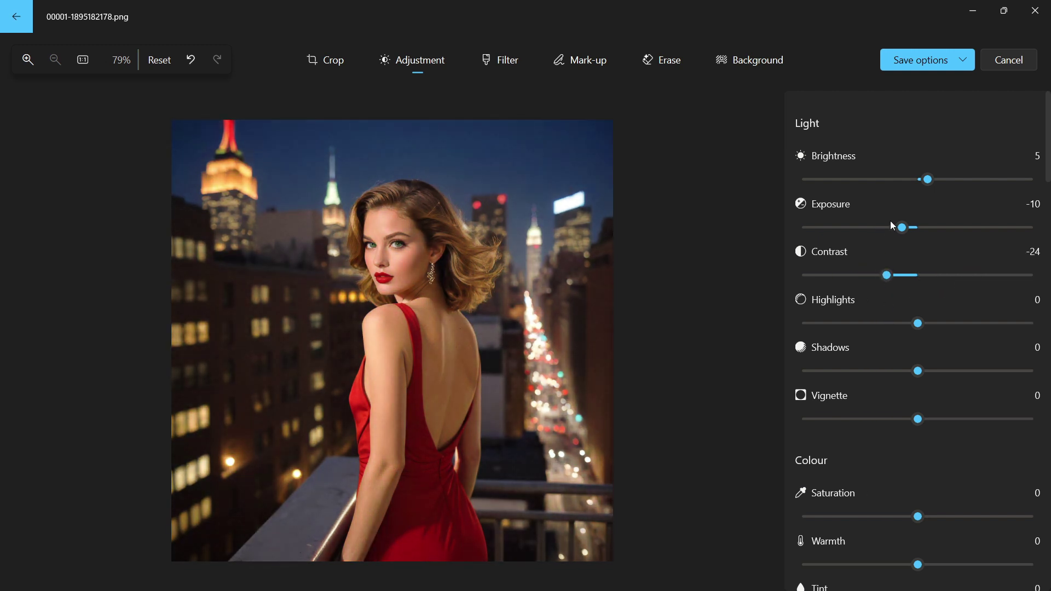
Step: Lower the exposure to -26 and set highlights to 6 and shadows to -27
mouse_move(902, 229)
mouse_down()
mouse_move(868, 241)
mouse_move(885, 237)
mouse_up()
mouse_move(918, 324)
mouse_down()
mouse_move(938, 325)
mouse_move(928, 326)
mouse_up()
drag(915, 378, 885, 374)
Step: Add a vignette of 27 and set the colour saturation to 8 and warmth to -16
scroll(930, 344, down, 2)
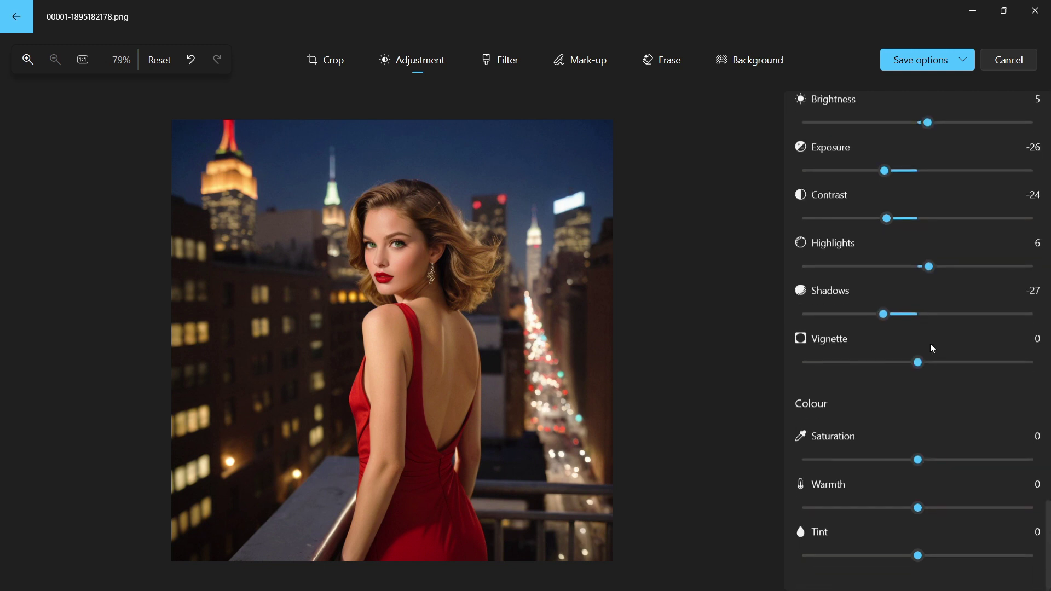
drag(918, 361, 952, 355)
mouse_move(918, 466)
mouse_down()
mouse_move(892, 460)
mouse_move(1005, 456)
mouse_move(911, 465)
mouse_up()
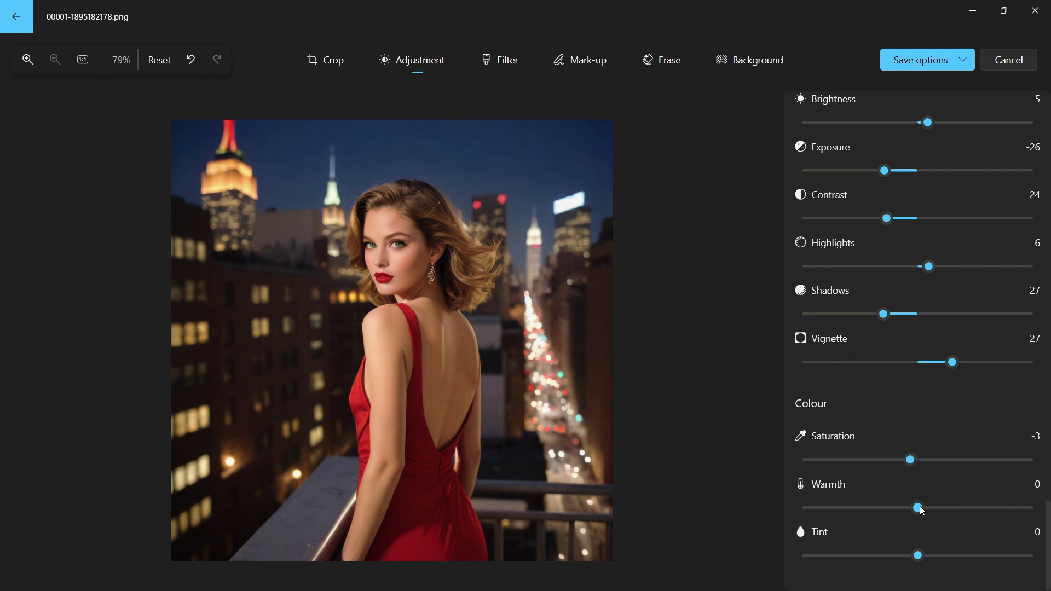
drag(923, 505, 895, 512)
drag(910, 462, 933, 463)
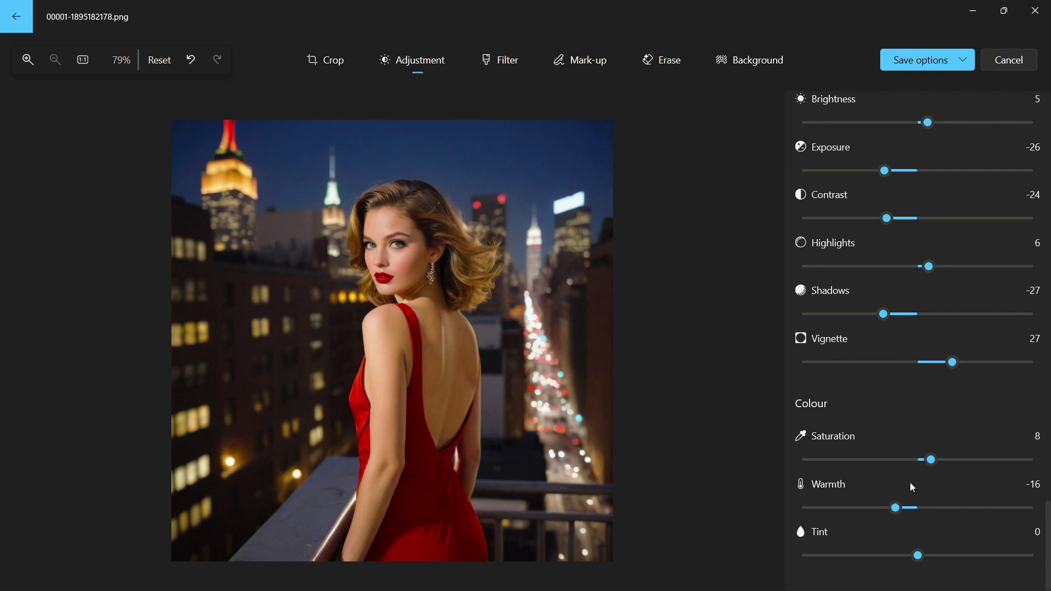